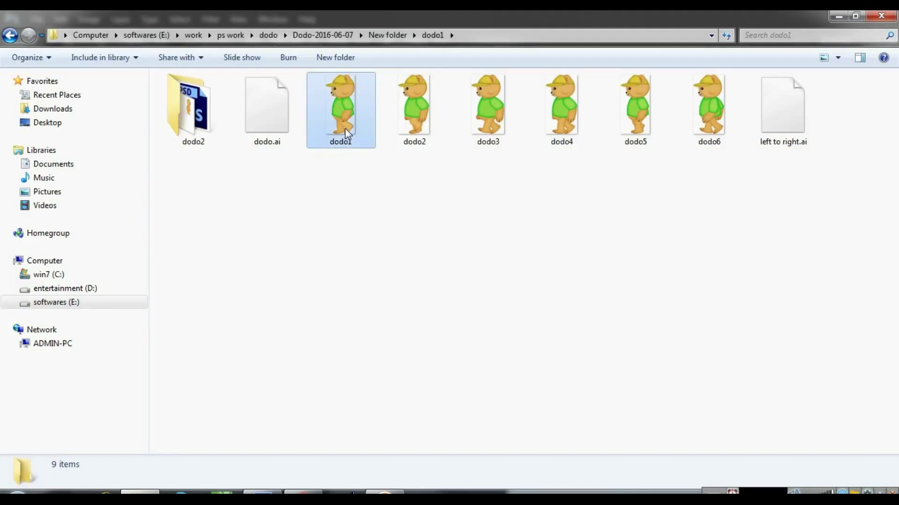
Flip through the dodo1–dodo4 bear walk poses in the image viewer, then close it
left_click(344, 128)
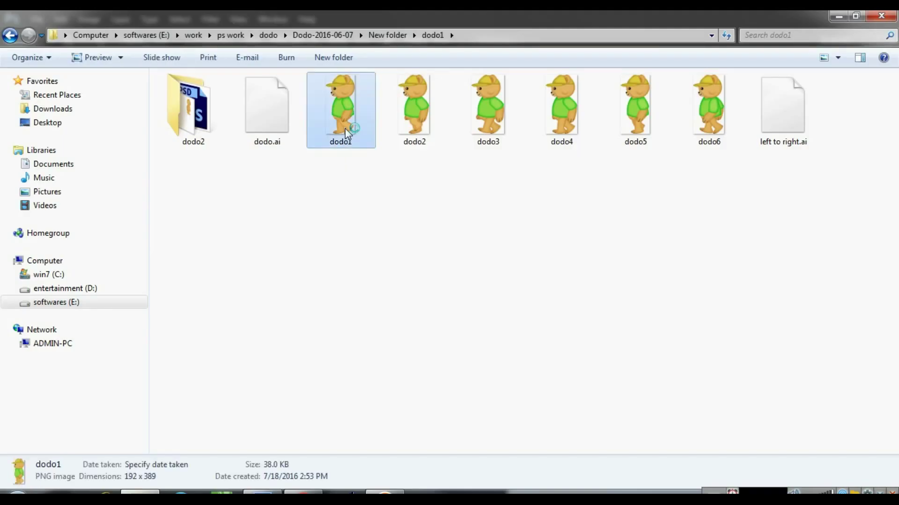
double_click(344, 129)
key("Right")
key("Right")
key("Right")
key("Right")
key("Right")
key("Right")
key("Right")
key("Right")
key("Right")
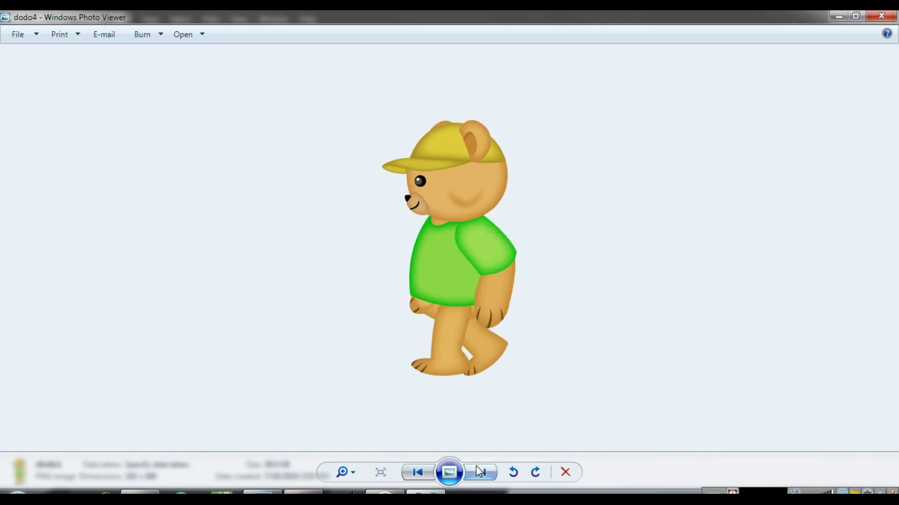
left_click(478, 471)
left_click(478, 470)
left_click(477, 467)
left_click(477, 467)
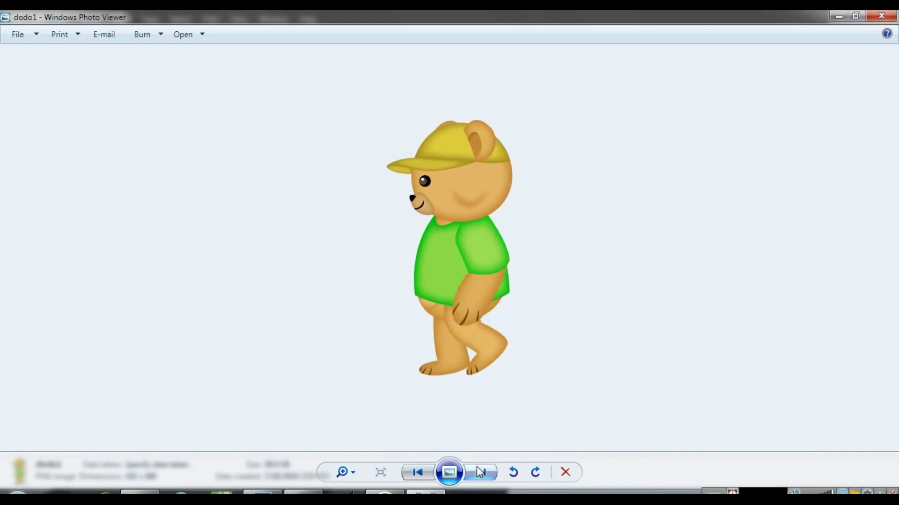
left_click(476, 467)
left_click(477, 467)
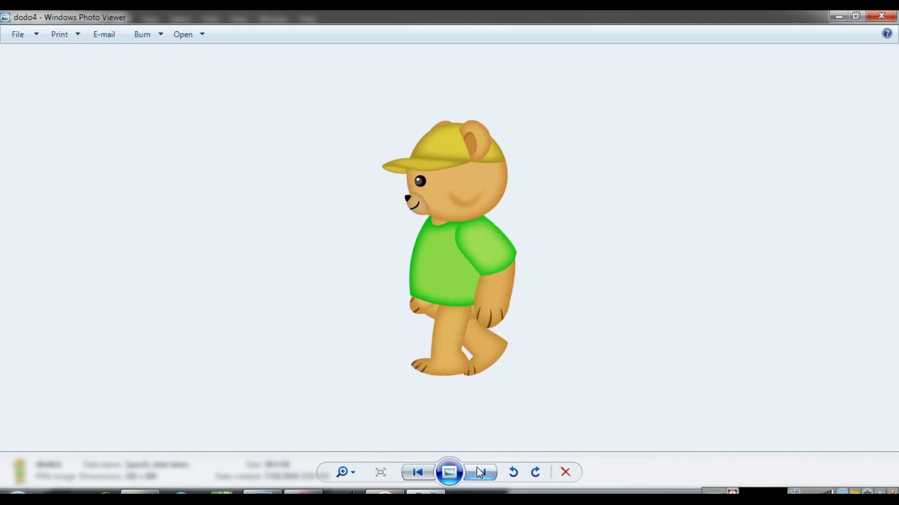
left_click(477, 468)
left_click(477, 468)
left_click(480, 471)
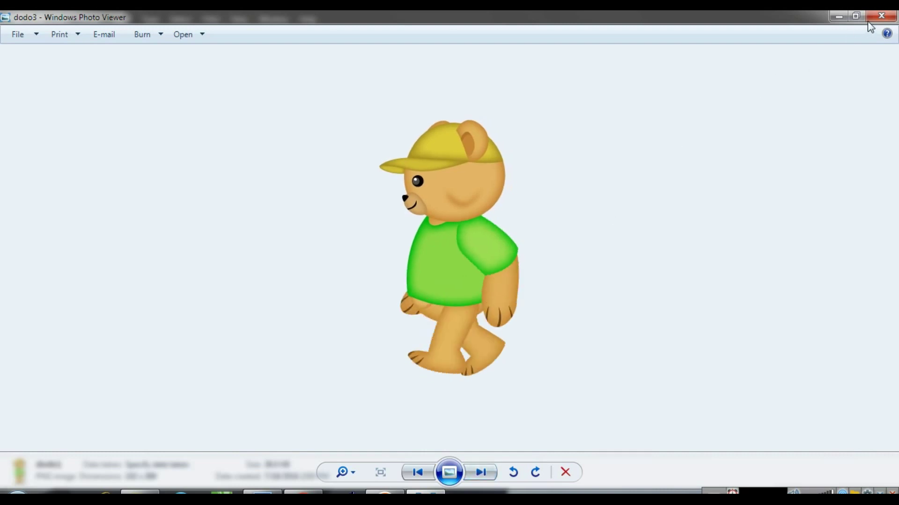
left_click(882, 16)
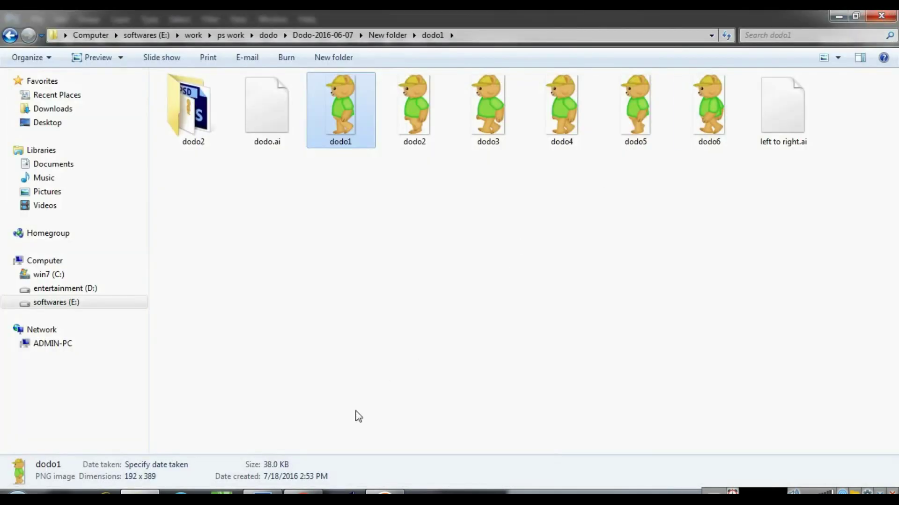
Create a new white Photoshop document 300 px wide and 500 px tall
key("alt+Tab")
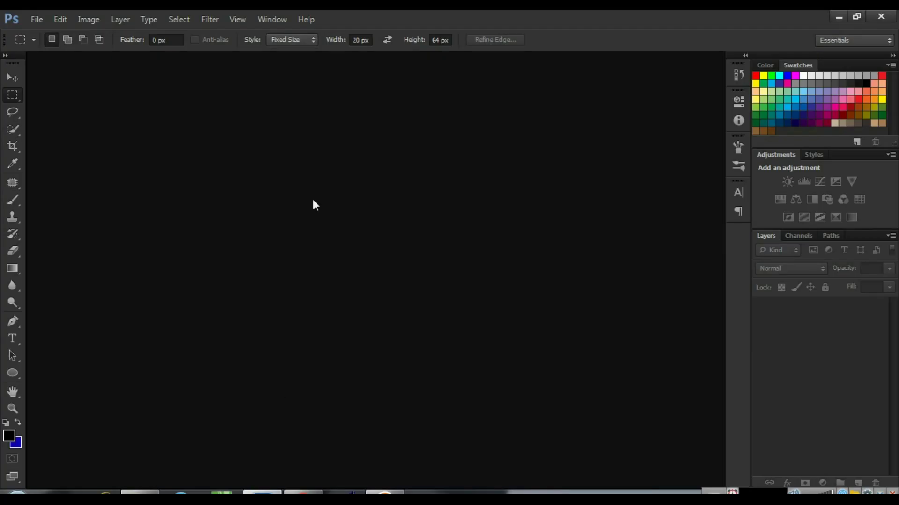
left_click(41, 23)
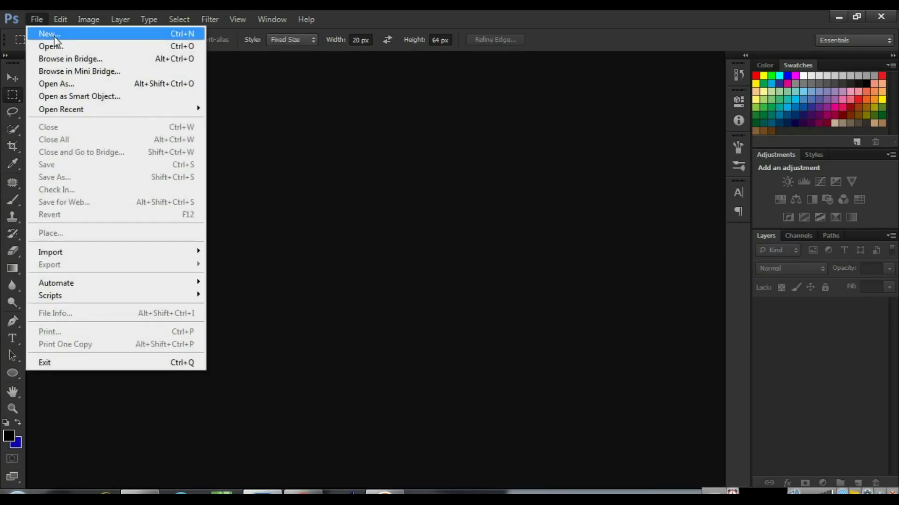
left_click(44, 32)
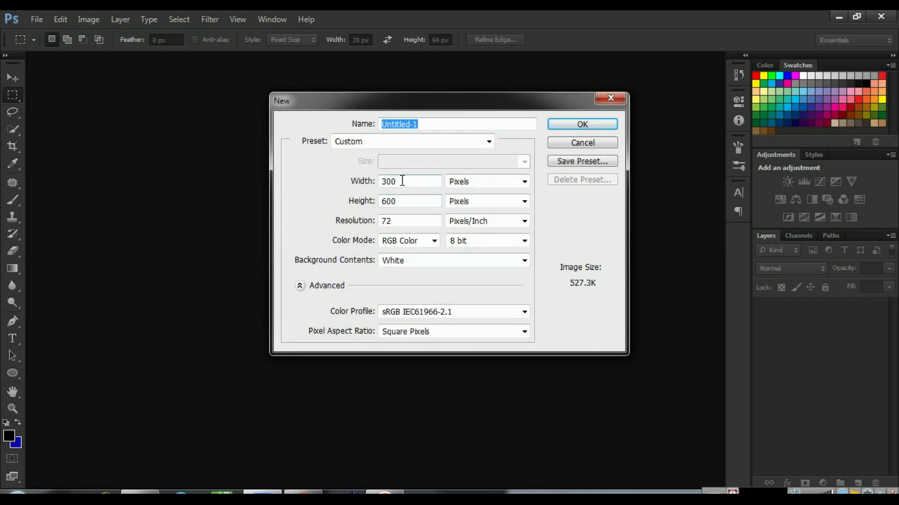
left_click_drag(400, 199, 351, 205)
type("500")
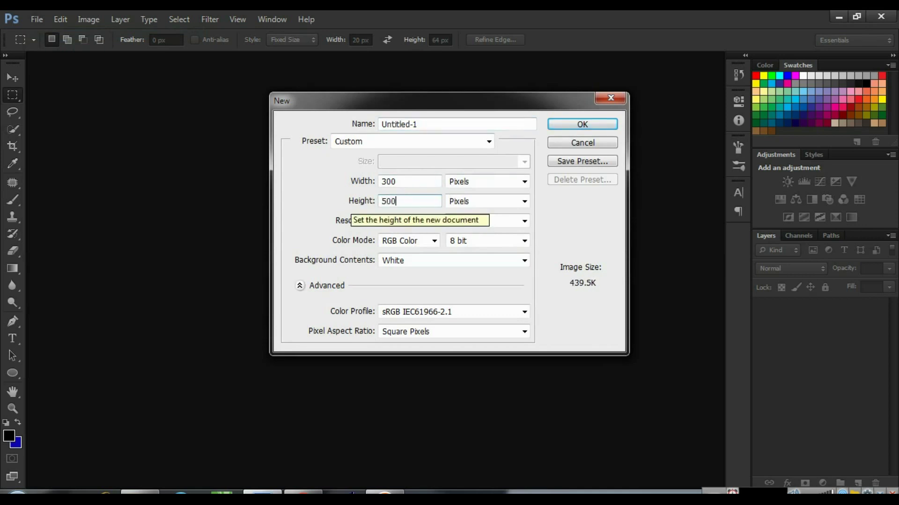
key("Return")
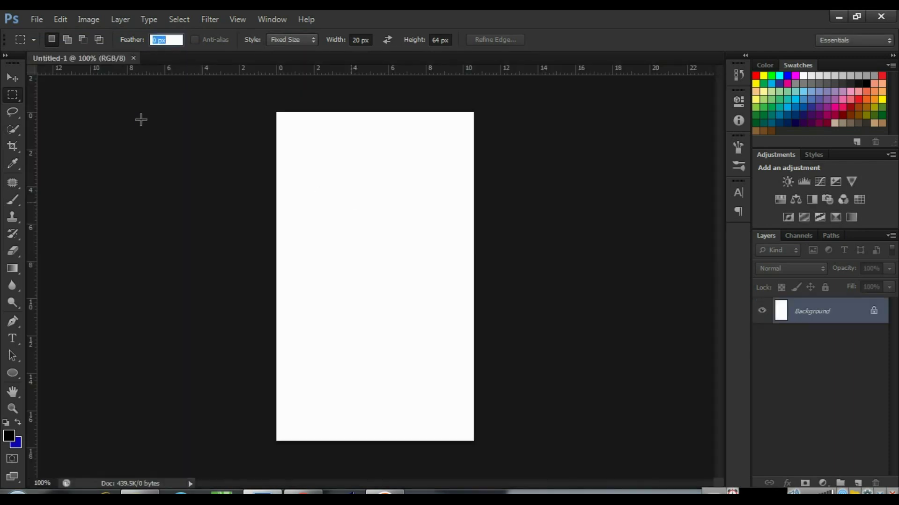
Select the Move tool and show the Timeline panel from the Window menu
left_click(22, 74)
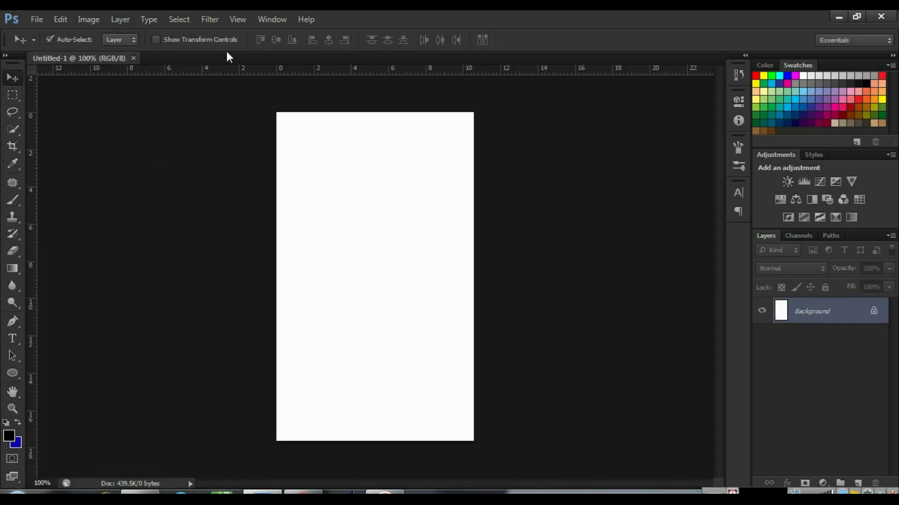
left_click(265, 19)
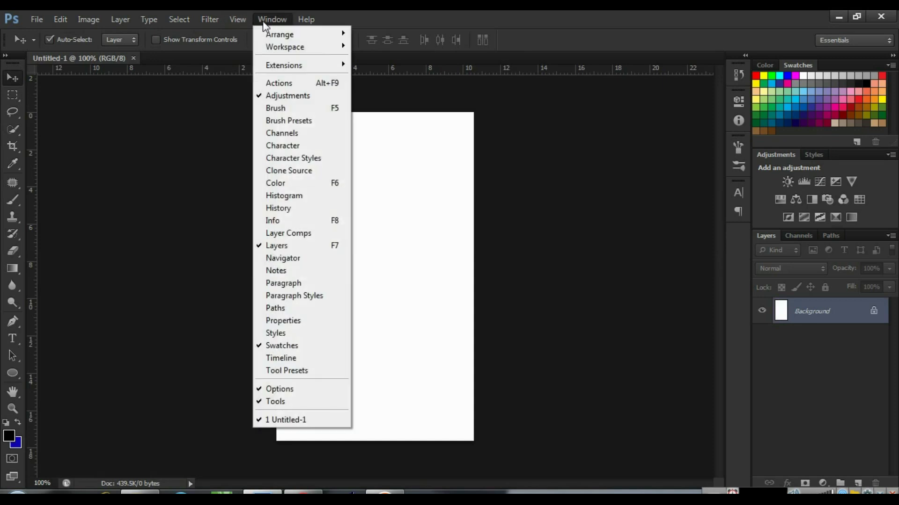
left_click(282, 360)
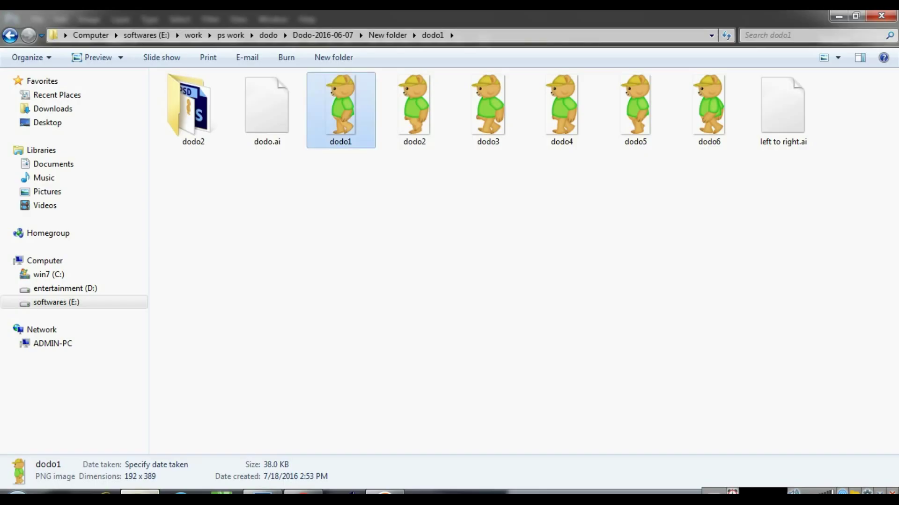
Place dodo1 from the Explorer folder onto the canvas, shifted right, and commit it
left_click(141, 492)
left_click_drag(342, 138, 269, 482)
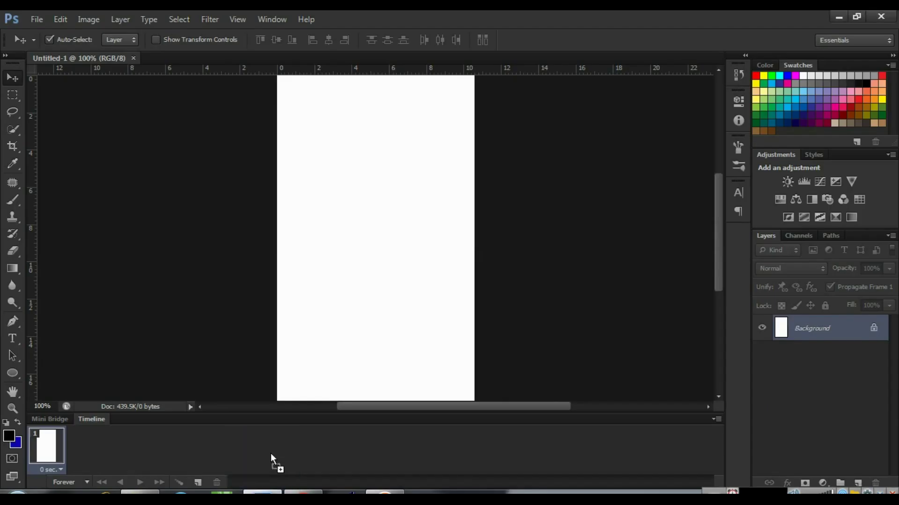
left_click_drag(268, 482, 340, 302)
left_click_drag(383, 258, 428, 256)
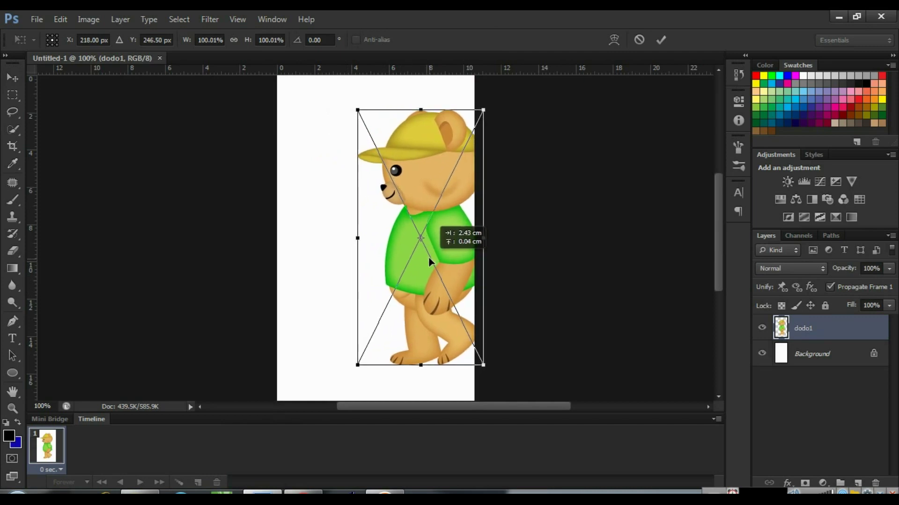
key("Return")
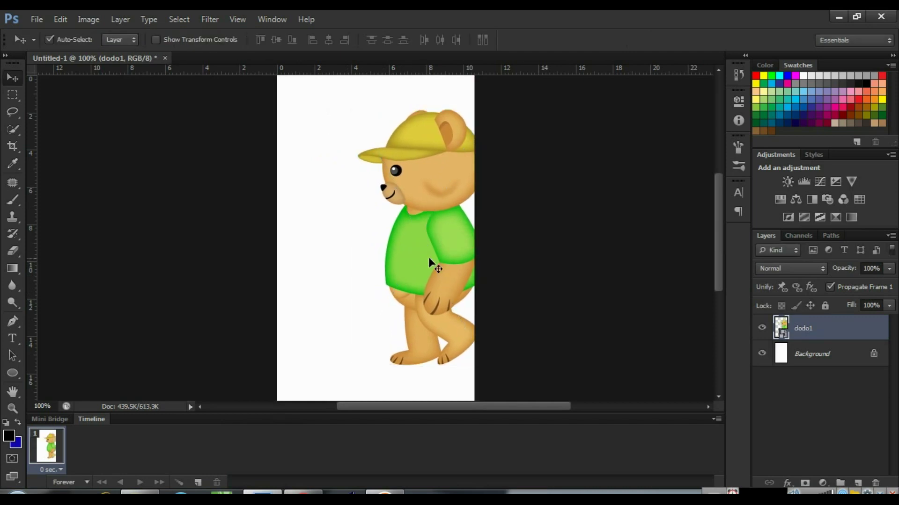
Set frame 1's delay to 0.2 seconds and duplicate it into a second frame
left_click(50, 471)
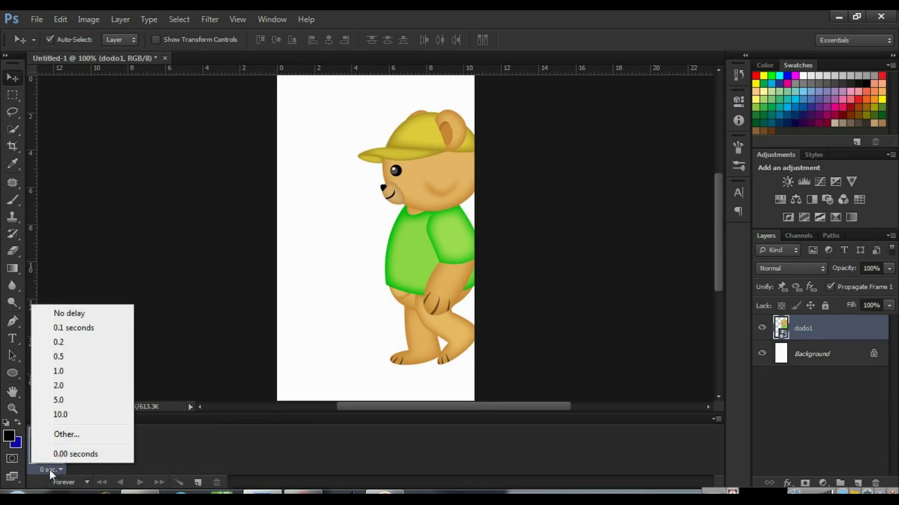
left_click(72, 341)
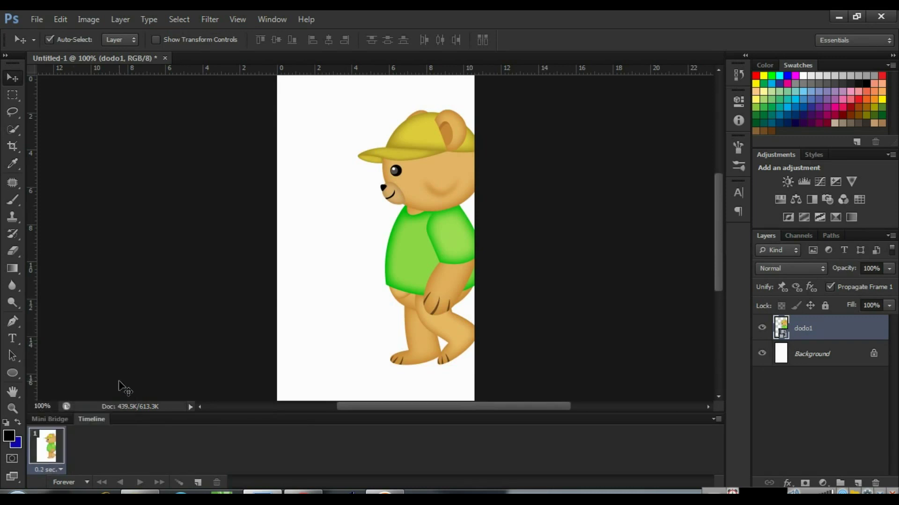
left_click(198, 483)
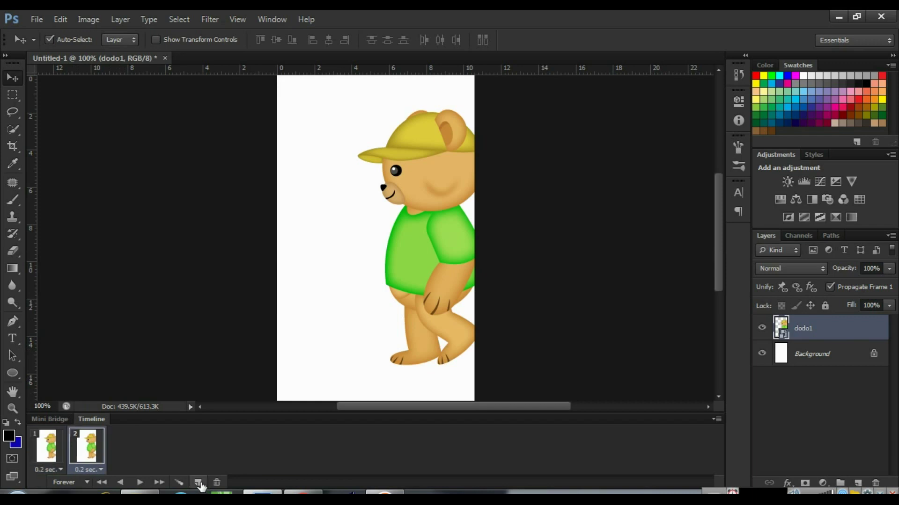
left_click(140, 493)
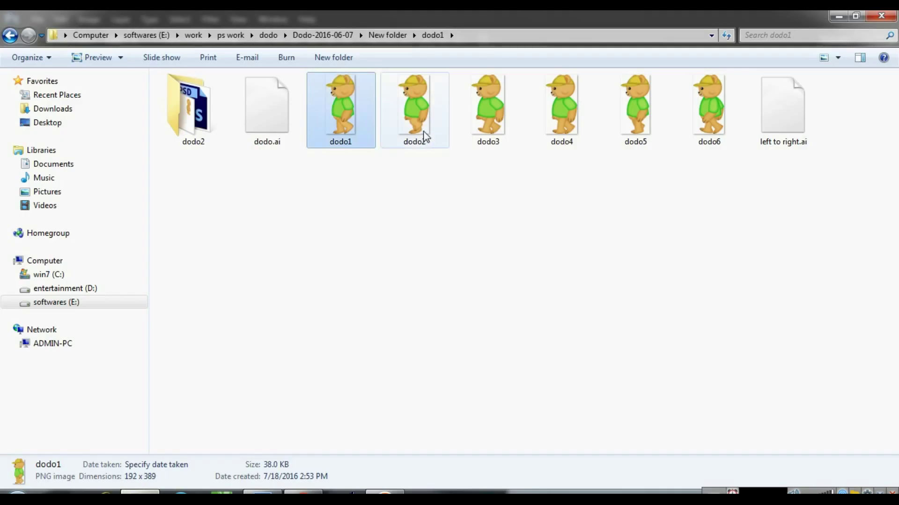
Place dodo2 onto the canvas as a new layer and shift it right over dodo1
left_click_drag(425, 137, 327, 353)
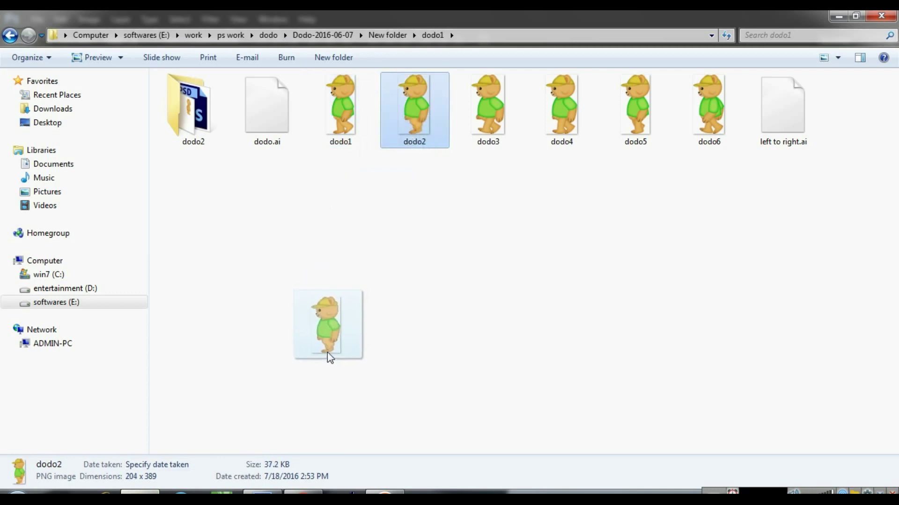
mouse_move(327, 357)
left_mouse_down()
mouse_move(267, 492)
mouse_move(347, 347)
left_mouse_up()
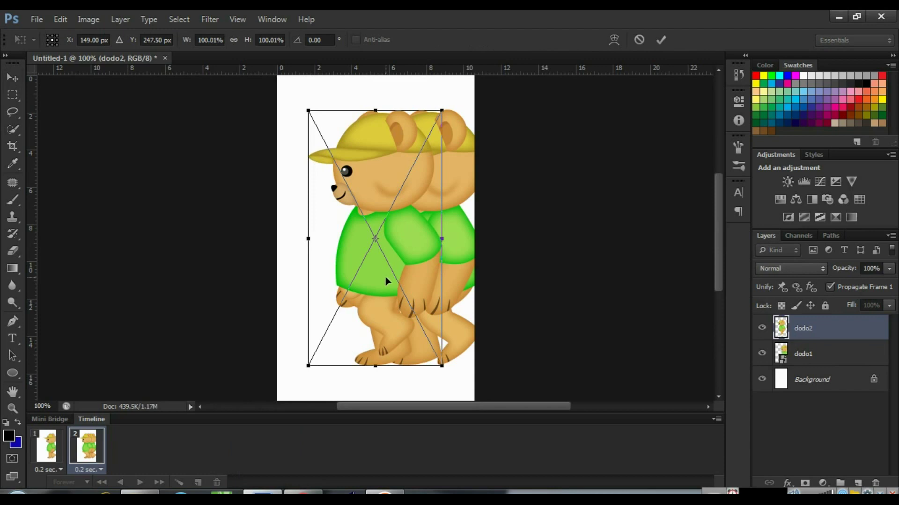
key("Return")
left_click_drag(374, 263, 412, 263)
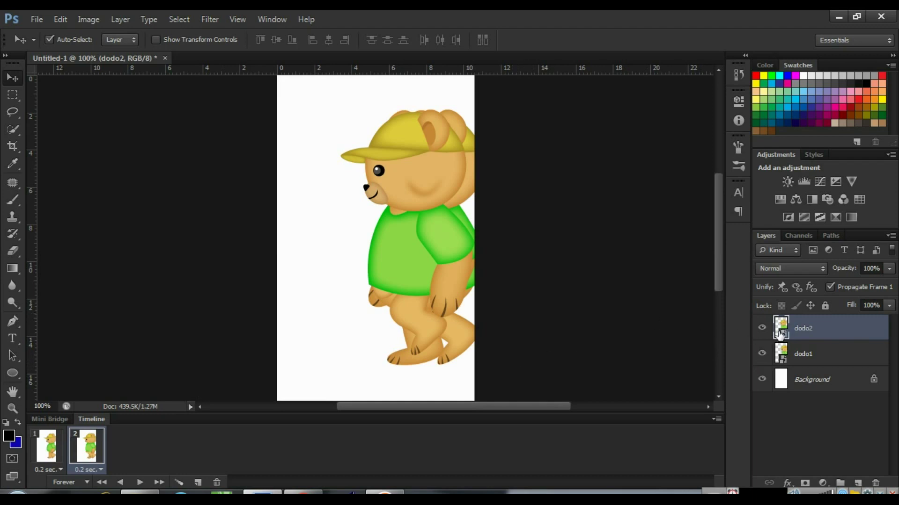
Hide dodo1 in frame 2, preview the two-frame walk, and add a third frame
left_click(763, 355)
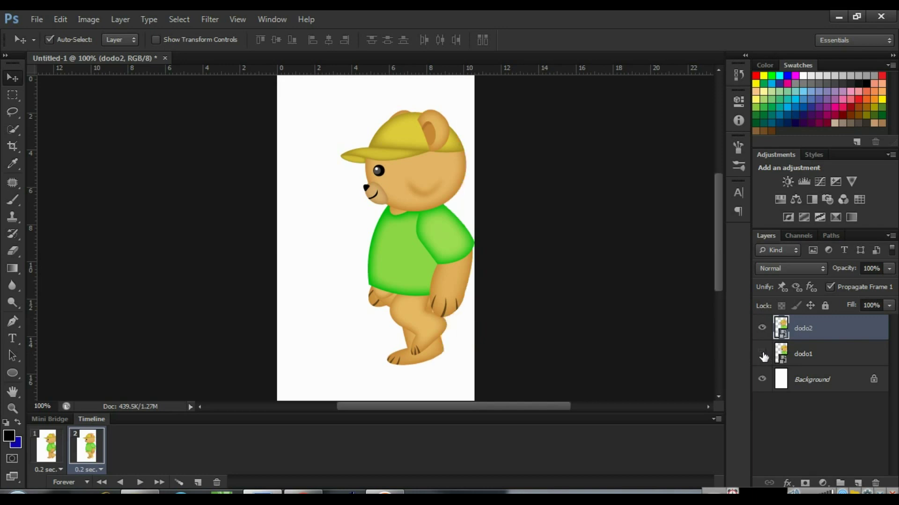
left_click(47, 449)
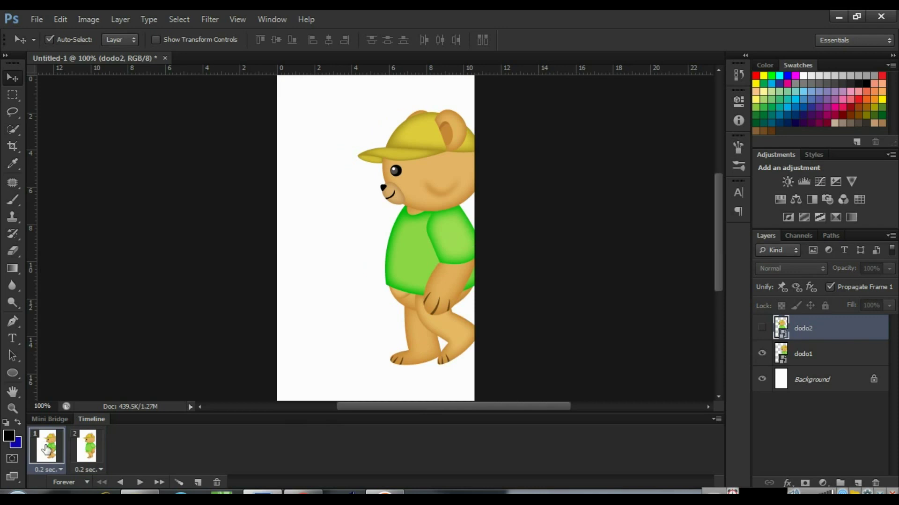
left_click(89, 447)
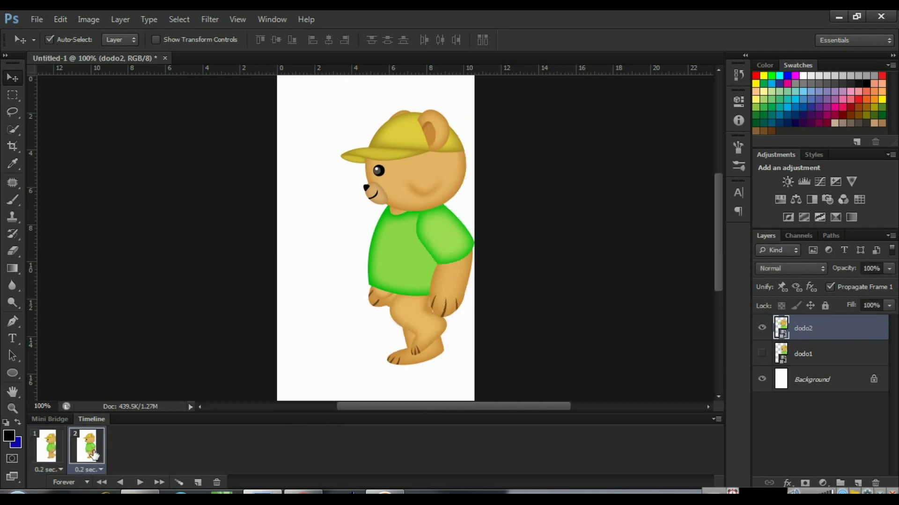
left_click(62, 452)
left_click(92, 455)
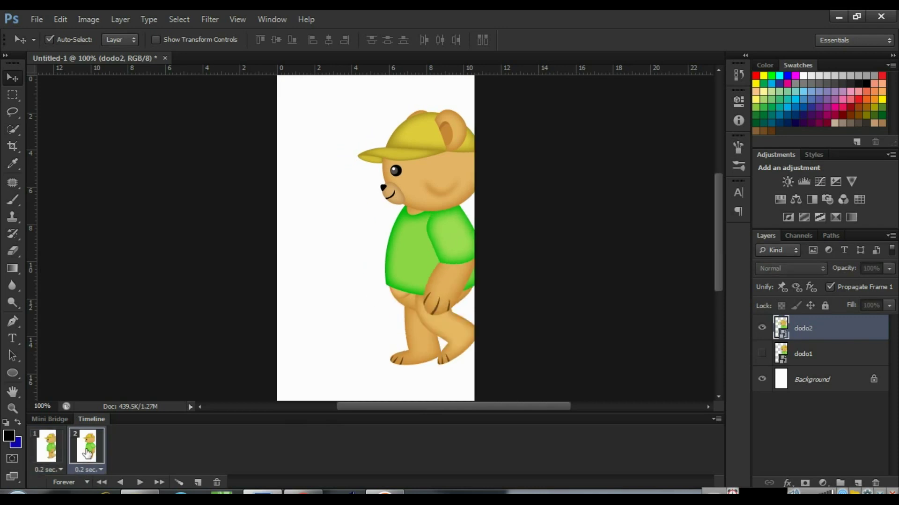
left_click(138, 485)
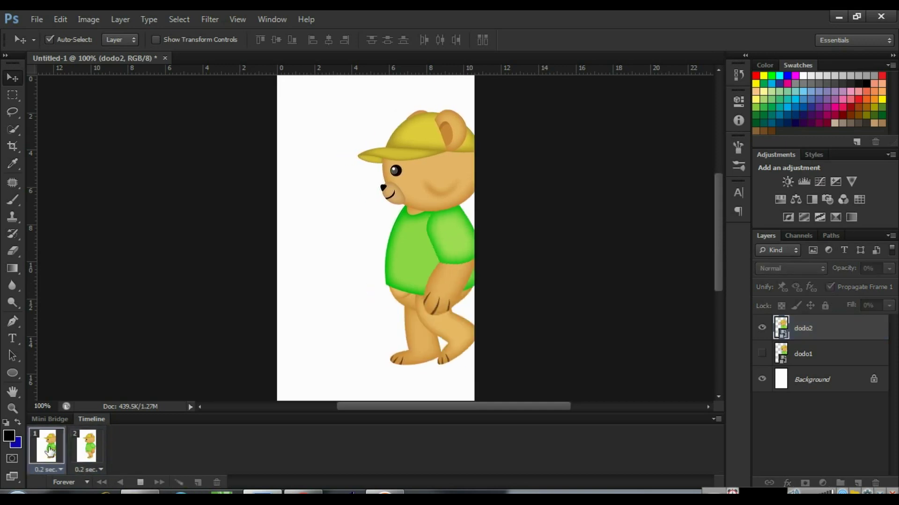
left_click(84, 449)
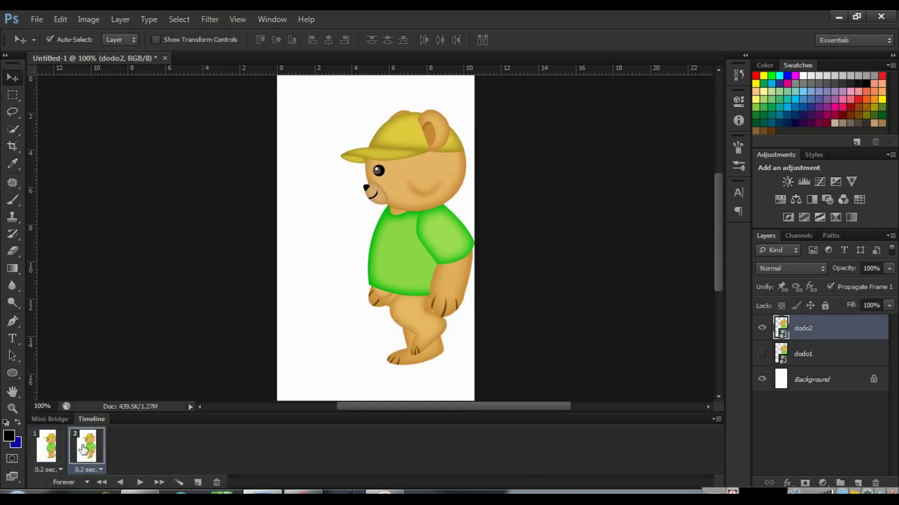
left_click(197, 483)
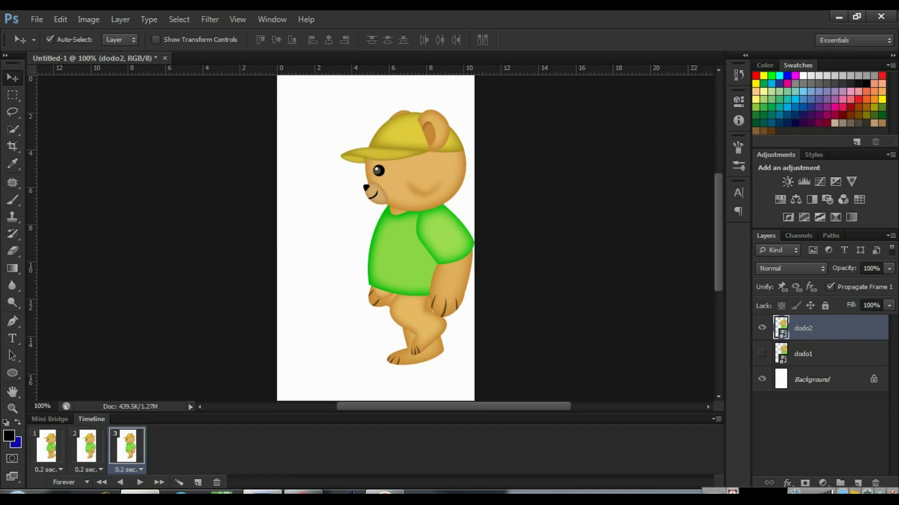
Place dodo3 onto the canvas as a new layer and nudge it slightly right
key("alt+Tab")
mouse_move(489, 126)
left_mouse_down()
mouse_move(298, 422)
mouse_move(351, 363)
left_mouse_up()
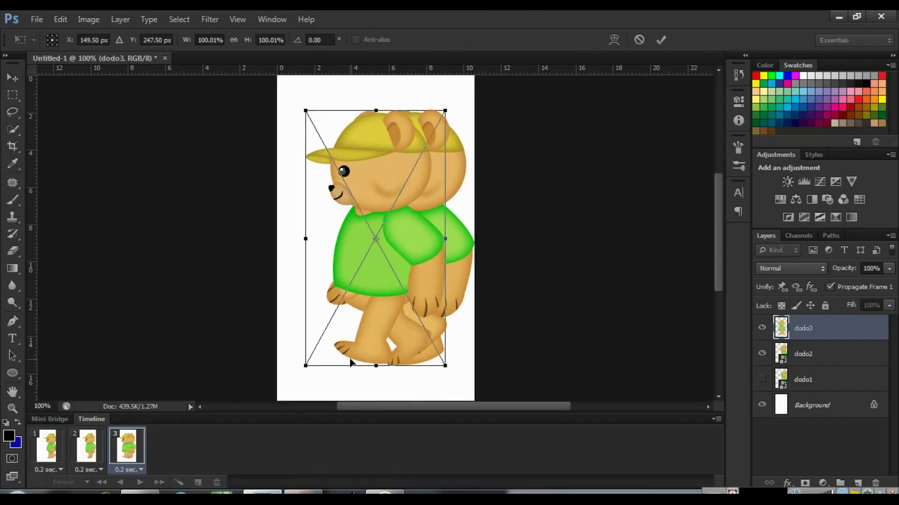
key("Return")
mouse_move(364, 252)
left_mouse_down()
mouse_move(385, 257)
mouse_move(333, 253)
mouse_move(369, 250)
left_mouse_up()
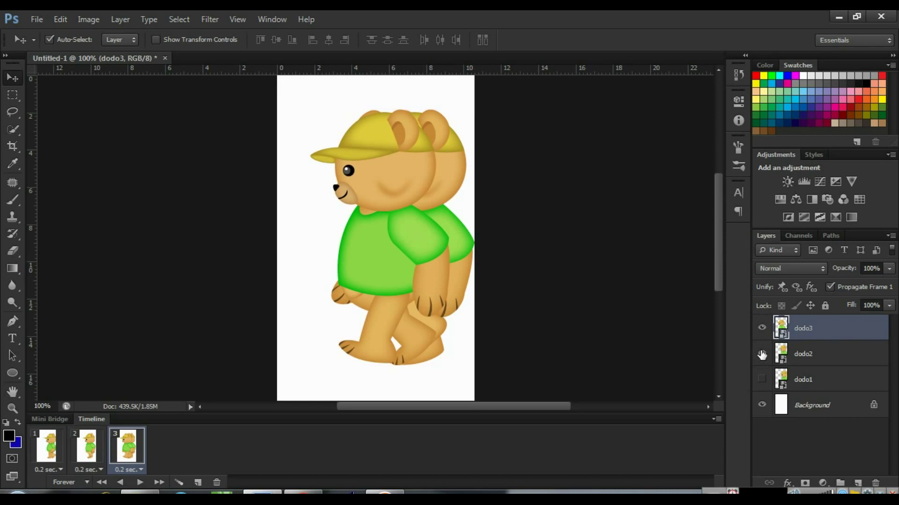
Hide dodo2 for frame 3, preview the three-frame walk, and reselect frame 3
left_click(762, 354)
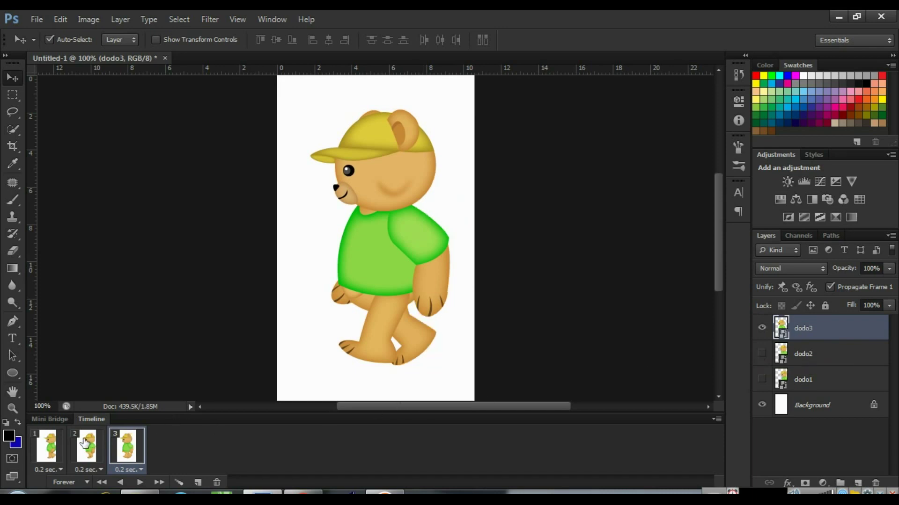
left_click(84, 443)
left_click(51, 444)
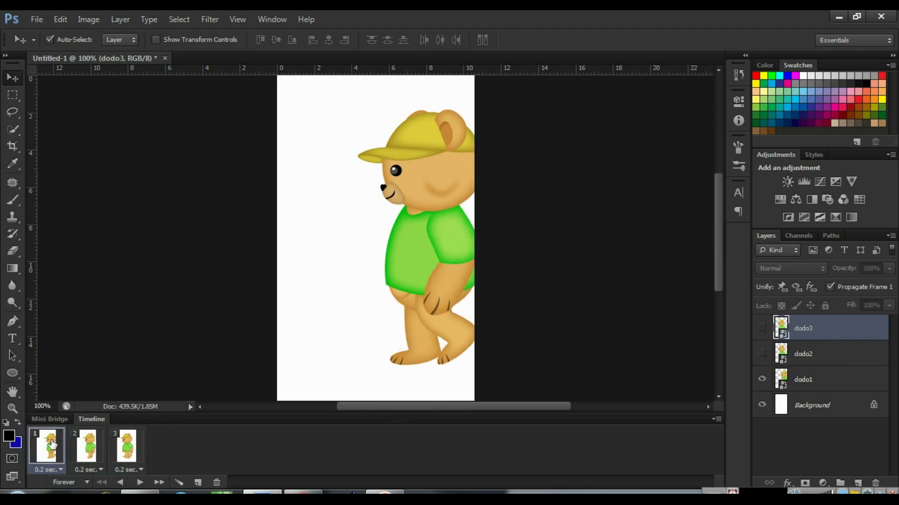
left_click(139, 483)
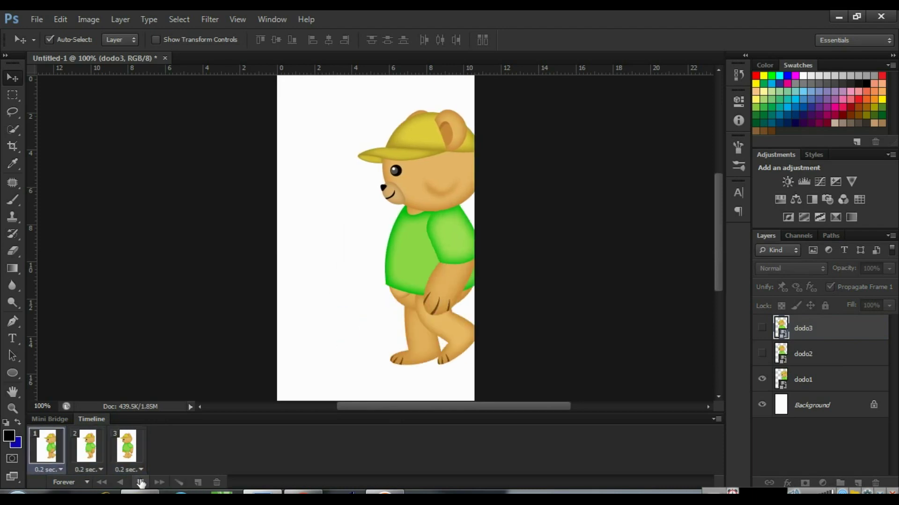
left_click(139, 482)
left_click(129, 447)
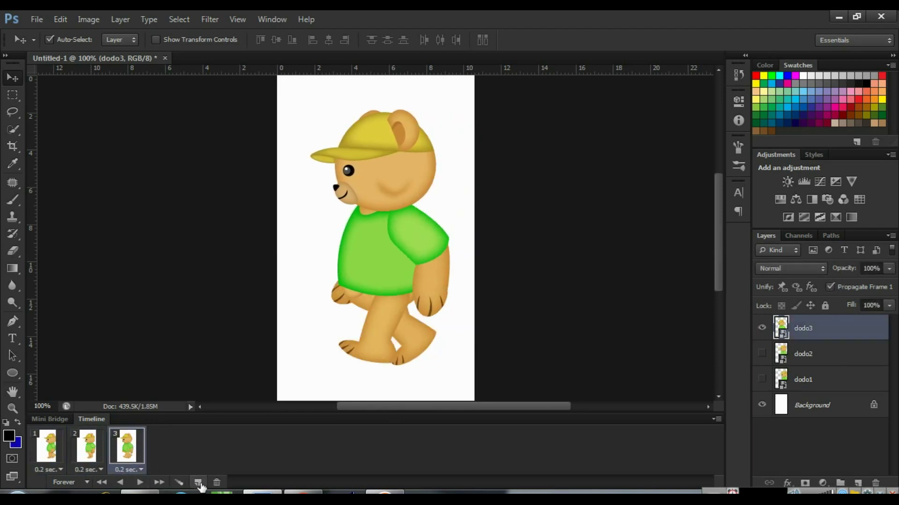
Add frame 4 with a placed, aligned dodo4 bear and dodo3 hidden
left_click(198, 483)
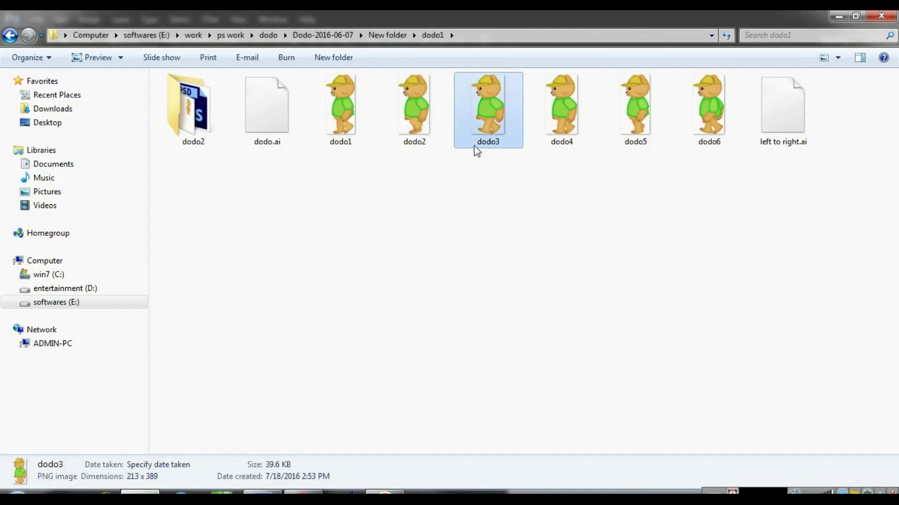
mouse_move(561, 109)
left_mouse_down()
mouse_move(250, 392)
mouse_move(347, 327)
left_mouse_up()
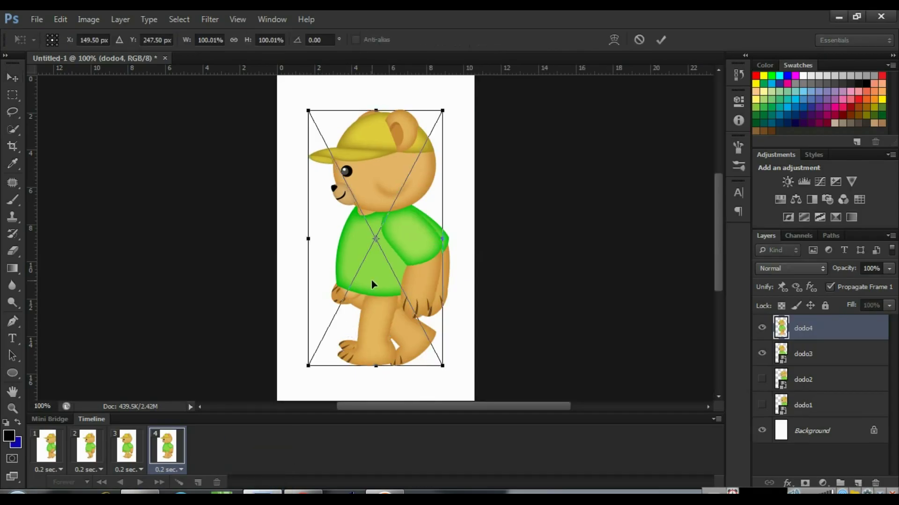
key("Return")
mouse_move(363, 279)
left_mouse_down()
mouse_move(311, 280)
mouse_move(302, 270)
mouse_move(366, 272)
left_mouse_up()
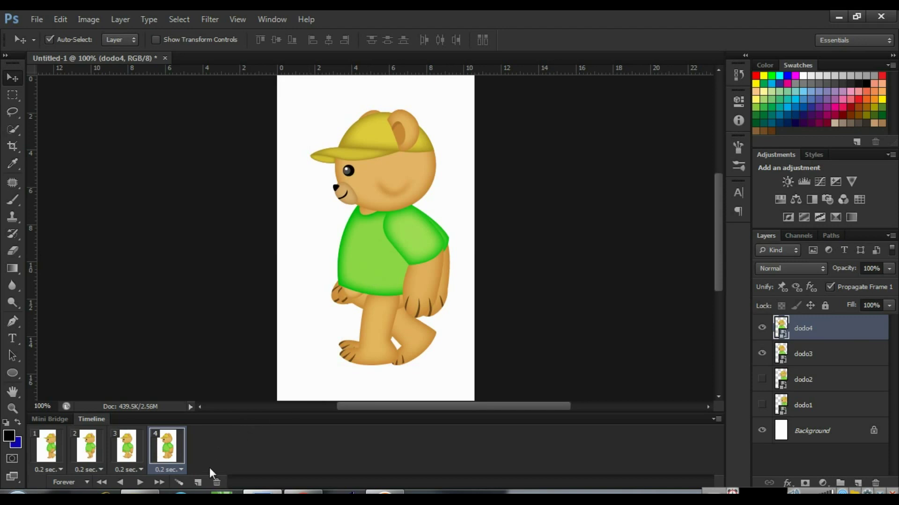
left_click(763, 354)
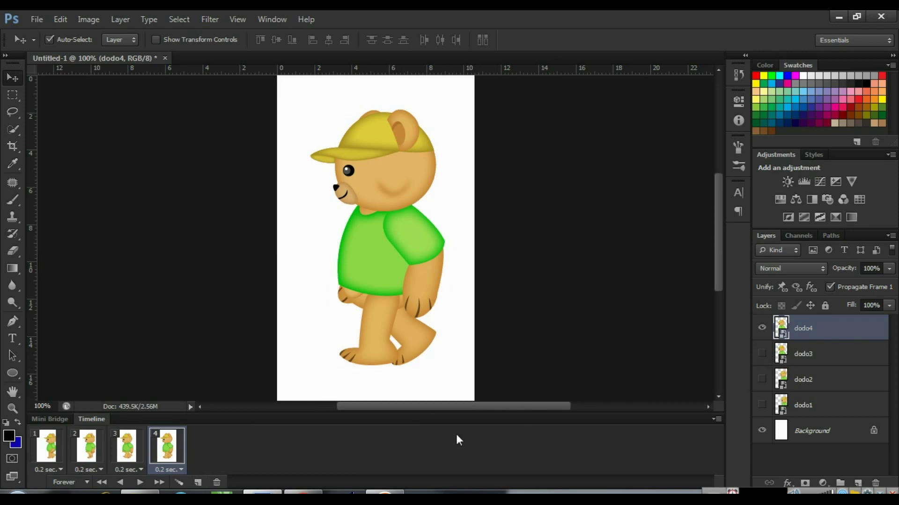
Add frame 5 with the dodo5 bear placed from Explorer and dodo4 hidden
left_click(197, 482)
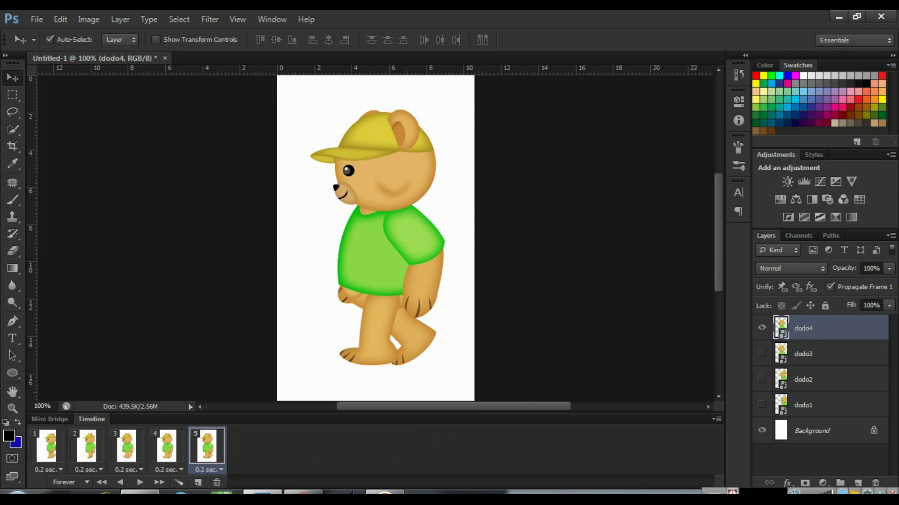
left_click(140, 492)
mouse_move(645, 114)
left_mouse_down()
mouse_move(383, 291)
mouse_move(368, 286)
left_mouse_up()
key("Return")
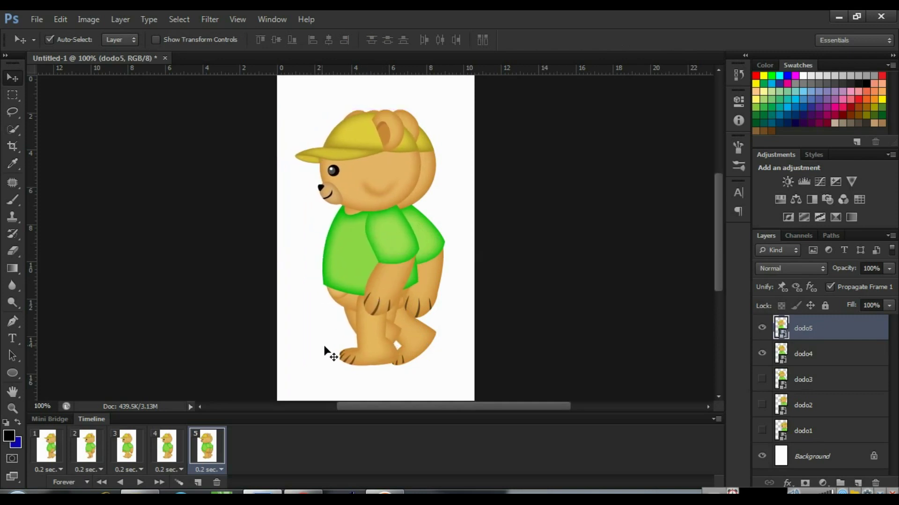
left_click(767, 356)
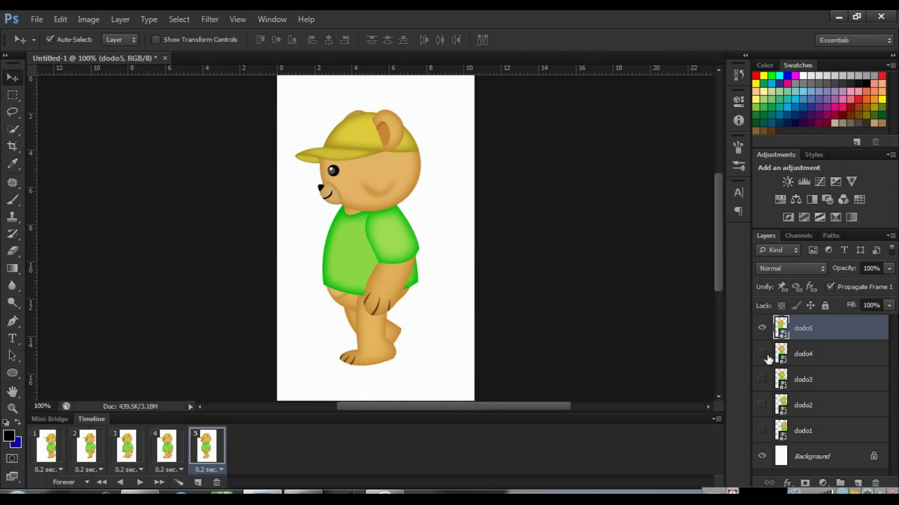
Add a sixth frame with dodo6.png placed left of dodo5, hiding dodo5
left_click(198, 483)
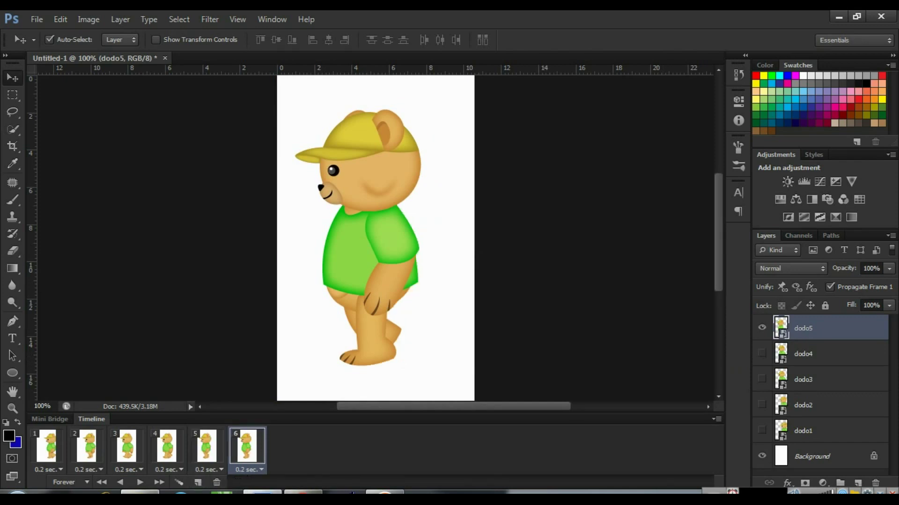
left_click(140, 491)
mouse_move(712, 125)
left_mouse_down()
mouse_move(261, 486)
mouse_move(383, 304)
left_mouse_up()
mouse_move(377, 271)
left_mouse_down()
mouse_move(310, 268)
mouse_move(344, 267)
mouse_move(324, 268)
left_mouse_up()
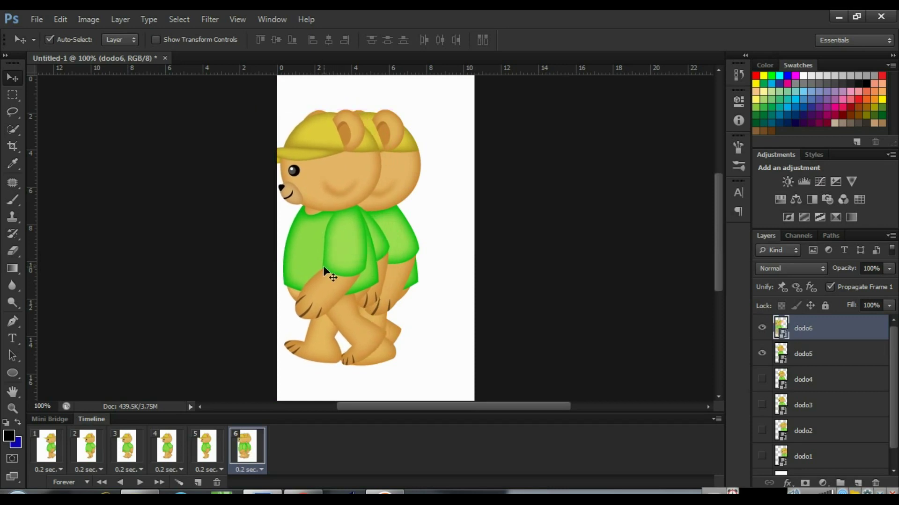
left_click(759, 354)
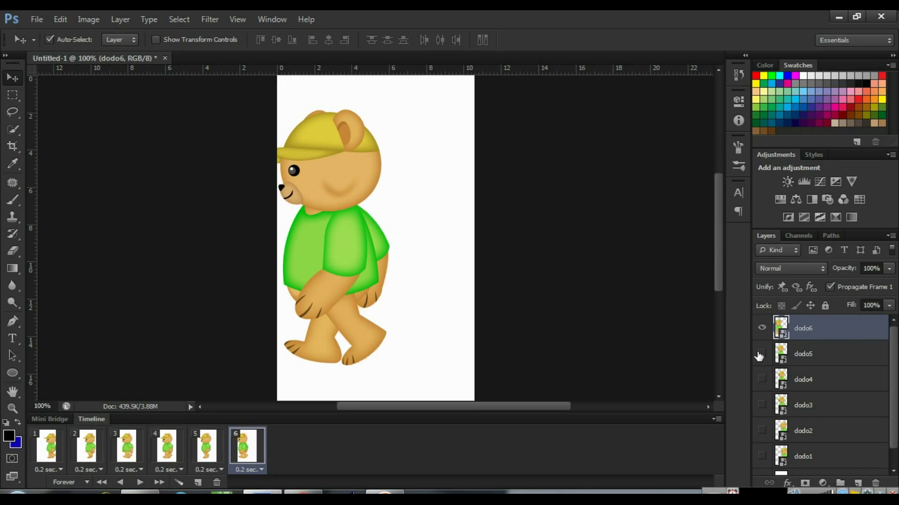
left_click(38, 445)
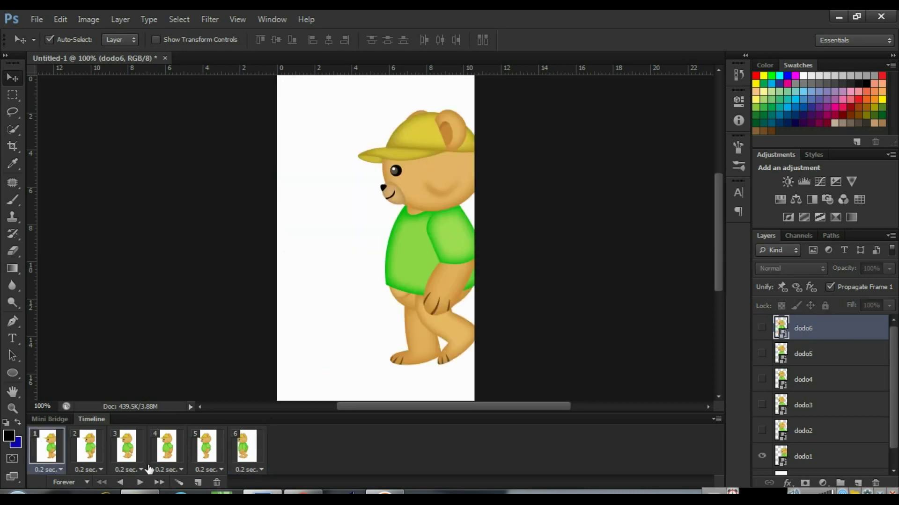
Preview the six-frame walk animation, then stop it back on frame 1
left_click(140, 483)
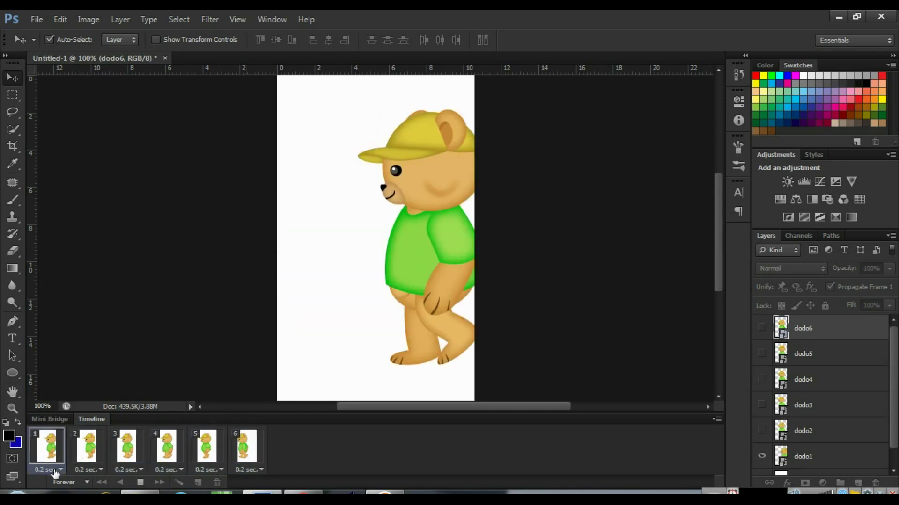
left_click(50, 463)
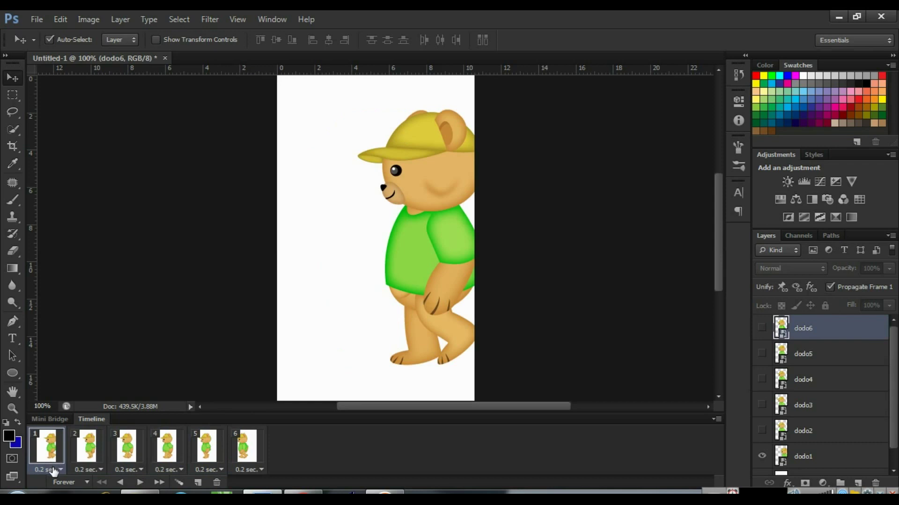
Set the delay of frames 1, 2 and 3 to 0.1 seconds
left_click(54, 470)
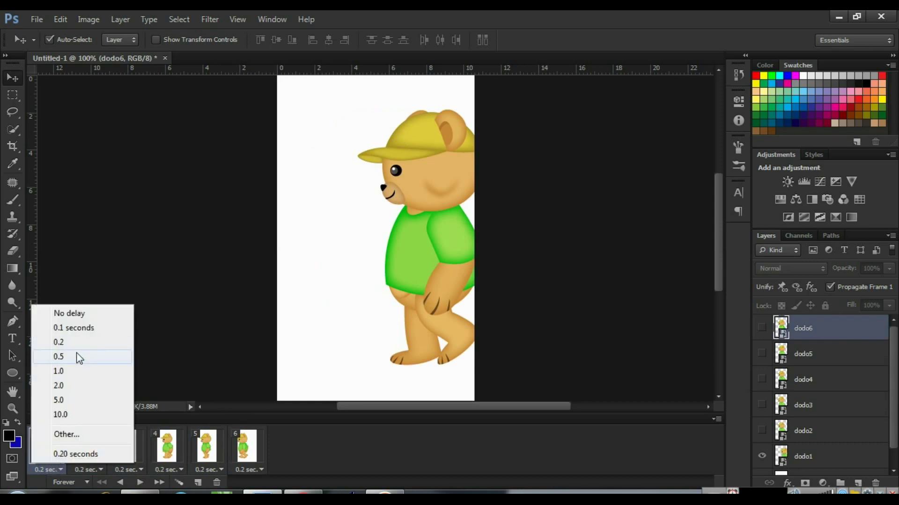
left_click(71, 332)
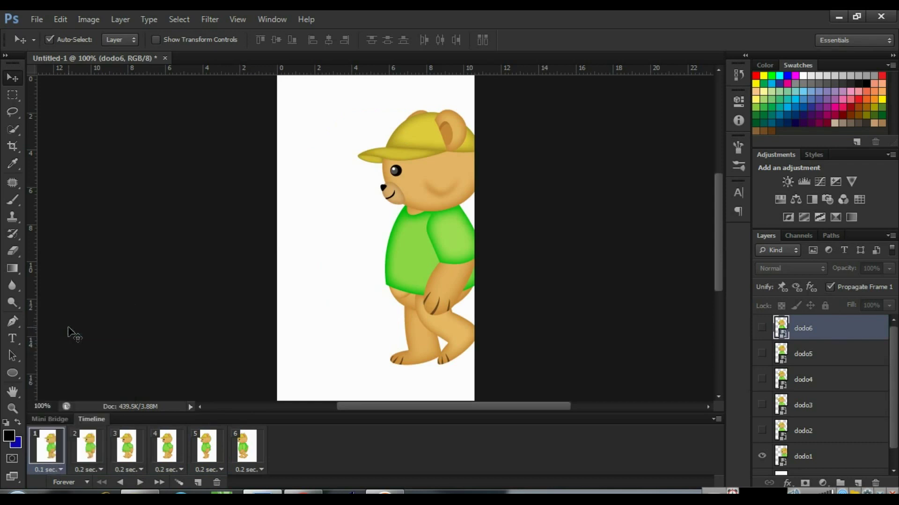
left_click(84, 470)
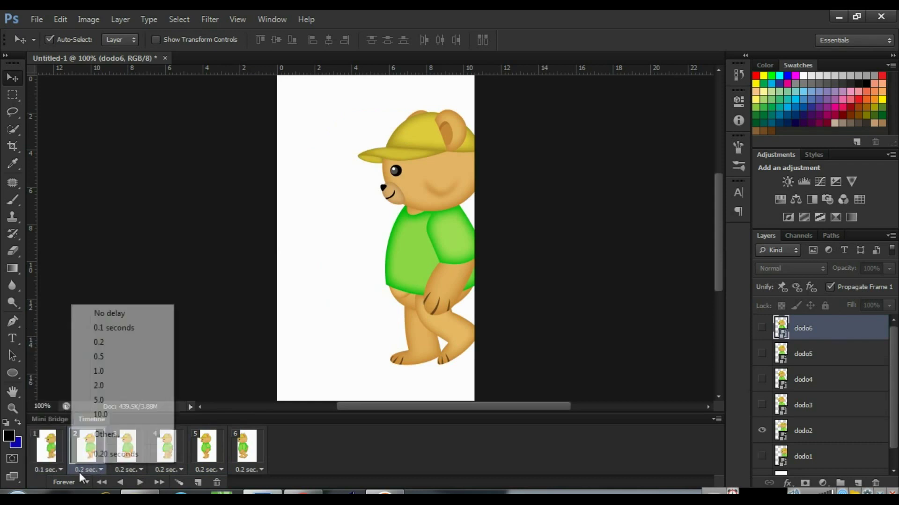
left_click(120, 330)
left_click(133, 470)
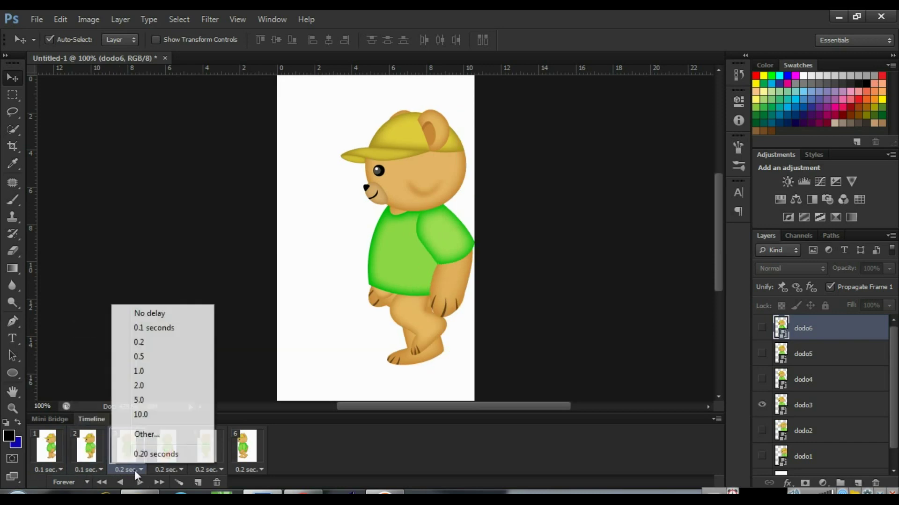
left_click(161, 330)
Set frames 4, 5 and 6 to 0.1 seconds and play the walk from frame 1
left_click(169, 470)
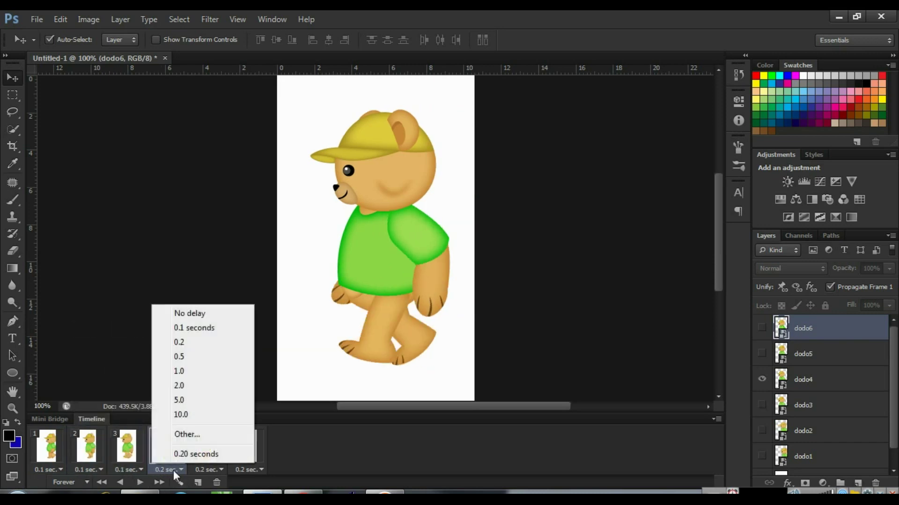
left_click(202, 329)
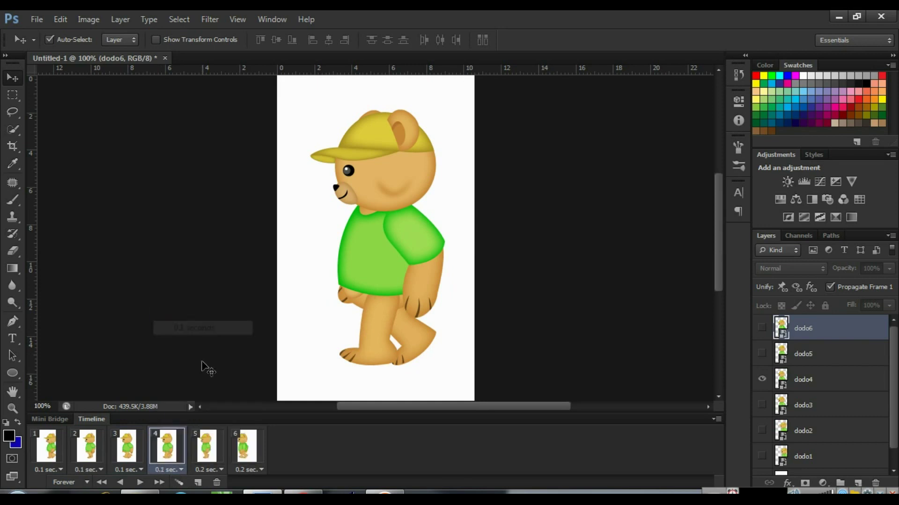
left_click(216, 468)
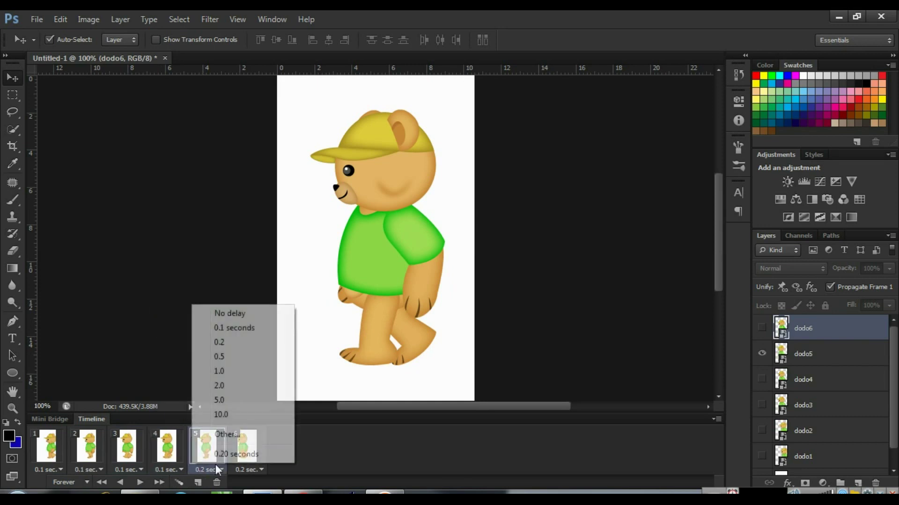
left_click(218, 329)
left_click(244, 470)
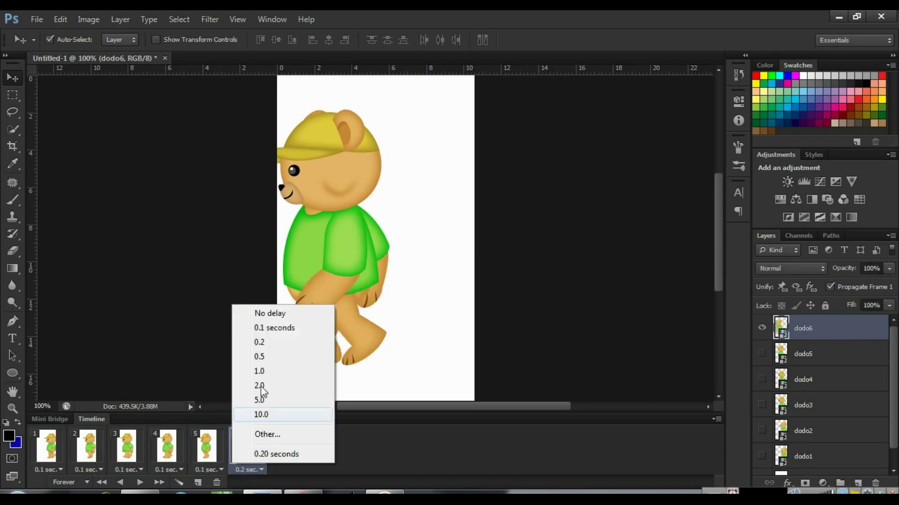
left_click(272, 328)
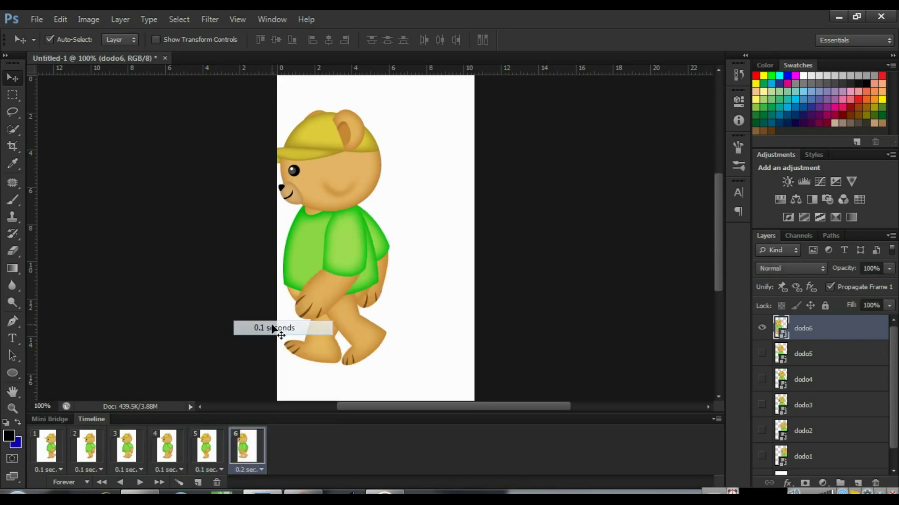
left_click(65, 449)
left_click(143, 486)
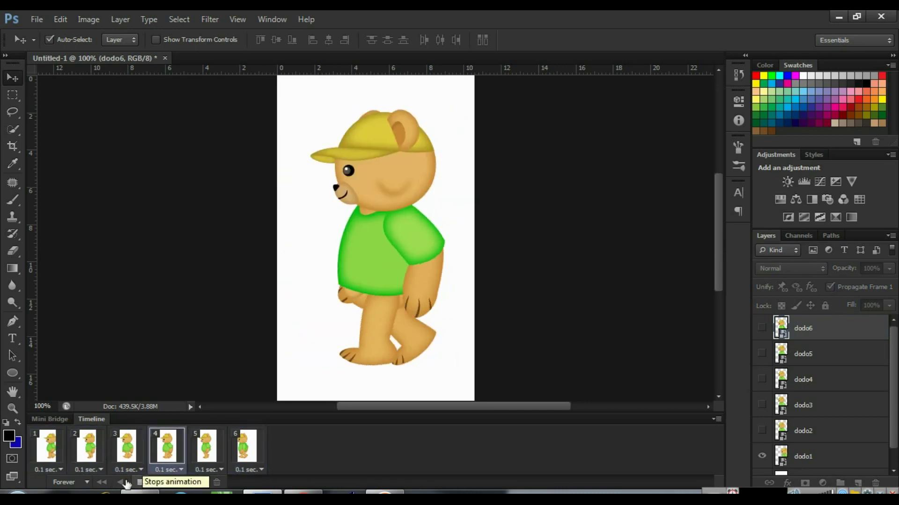
Stop the preview, keep looping on Forever, and start a text box above the bear
left_click(56, 454)
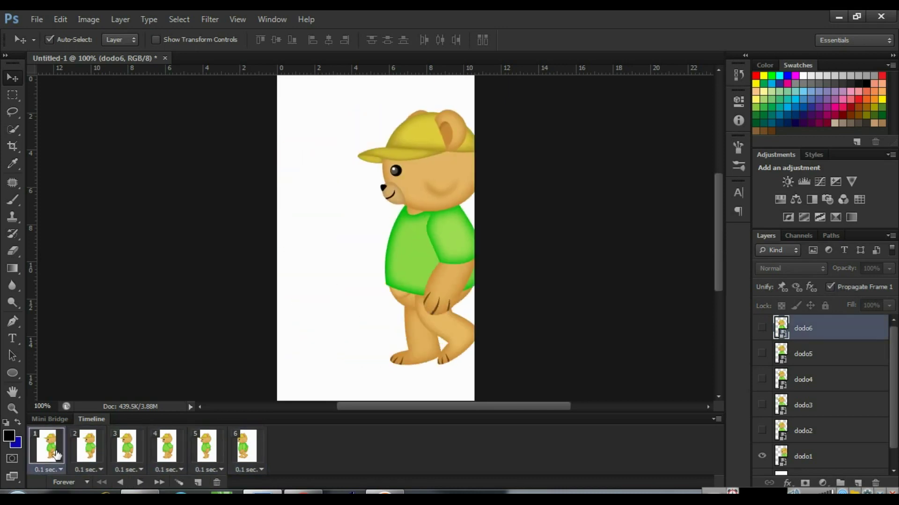
left_click(78, 482)
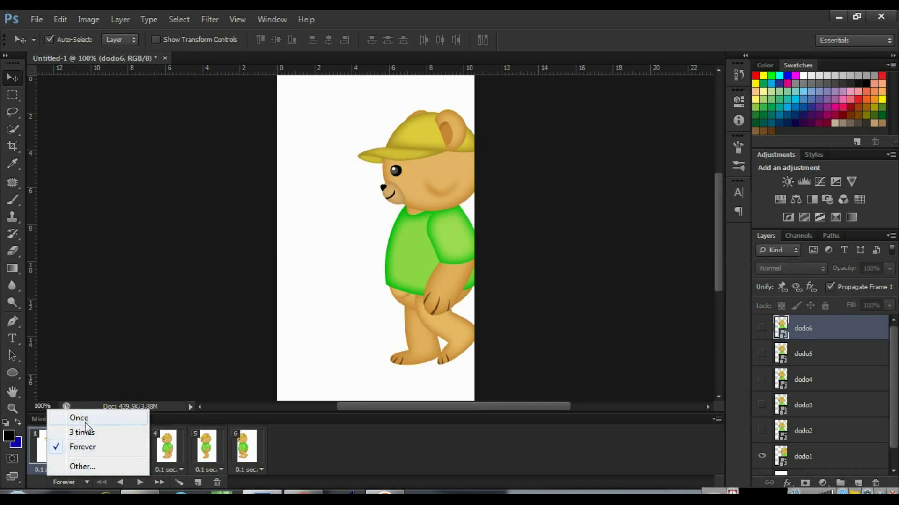
left_click(85, 449)
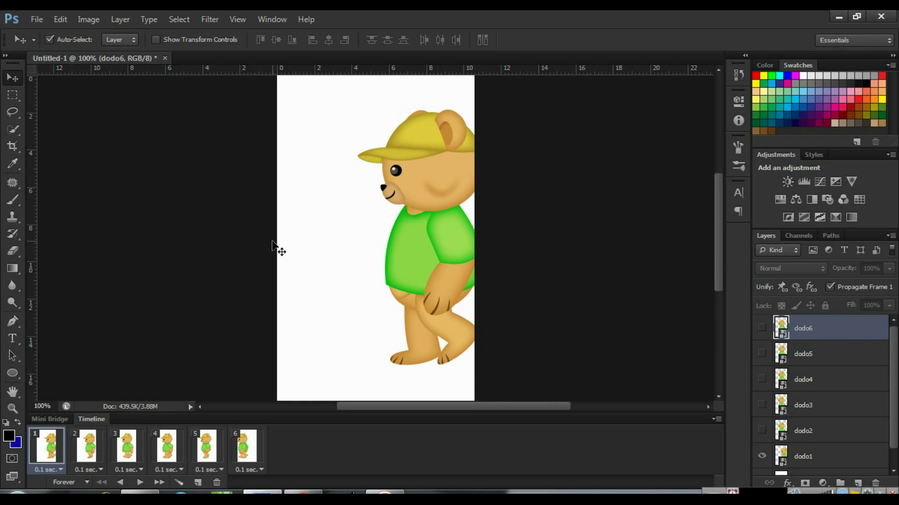
left_click(17, 339)
left_click(305, 109)
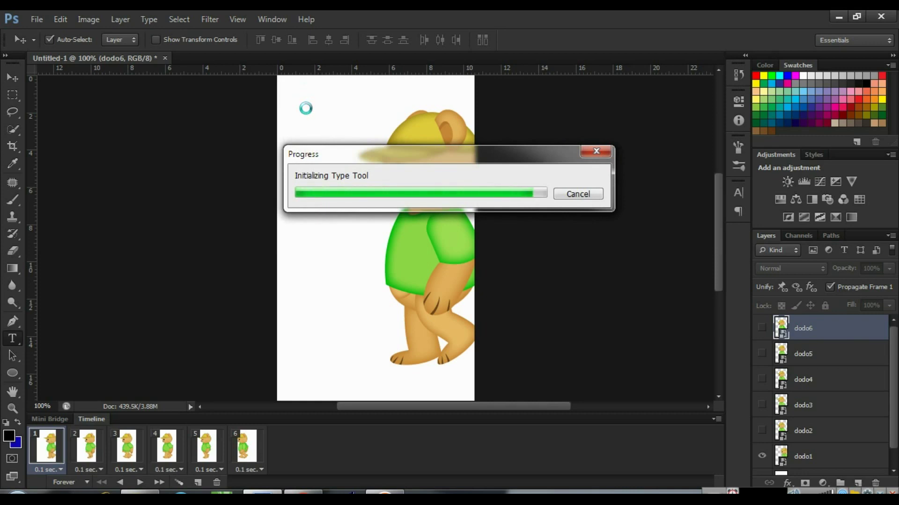
Type 'Anigraphik' above the bear in 24 pt Open Sans, removing the extra n
left_click(304, 111)
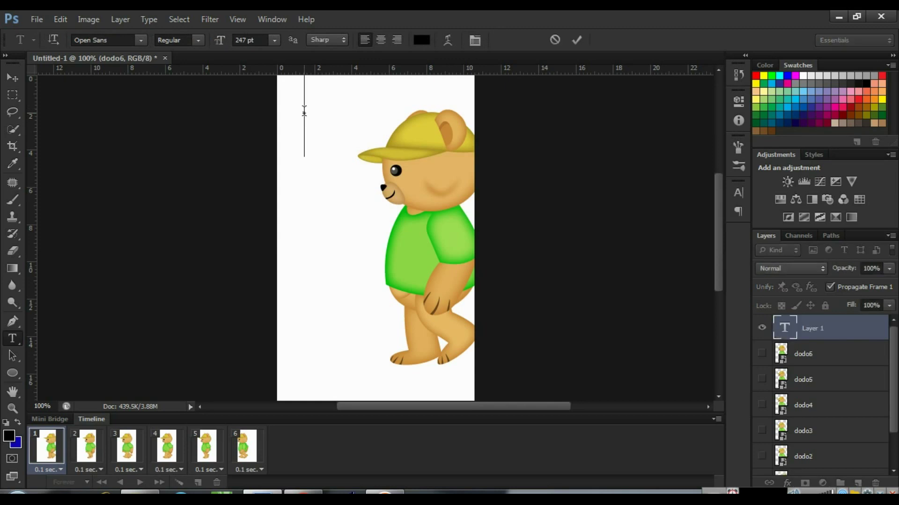
type("A")
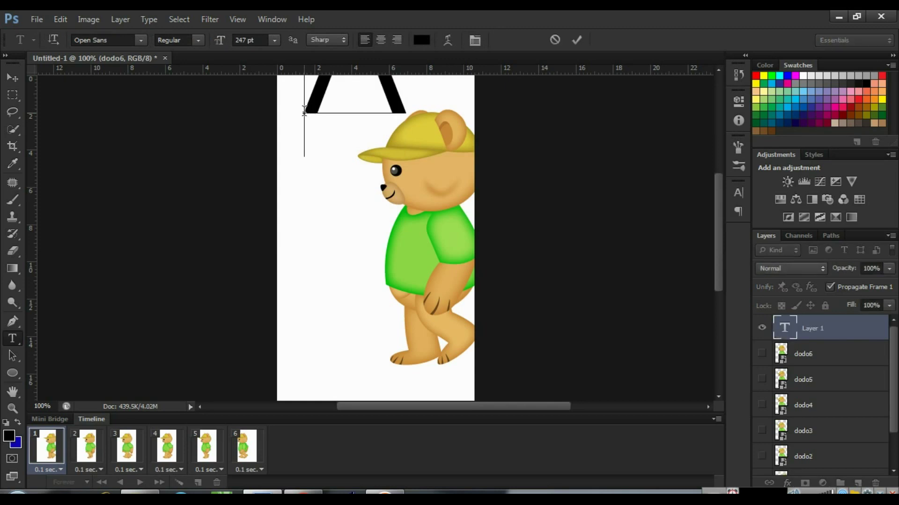
key("ctrl+a")
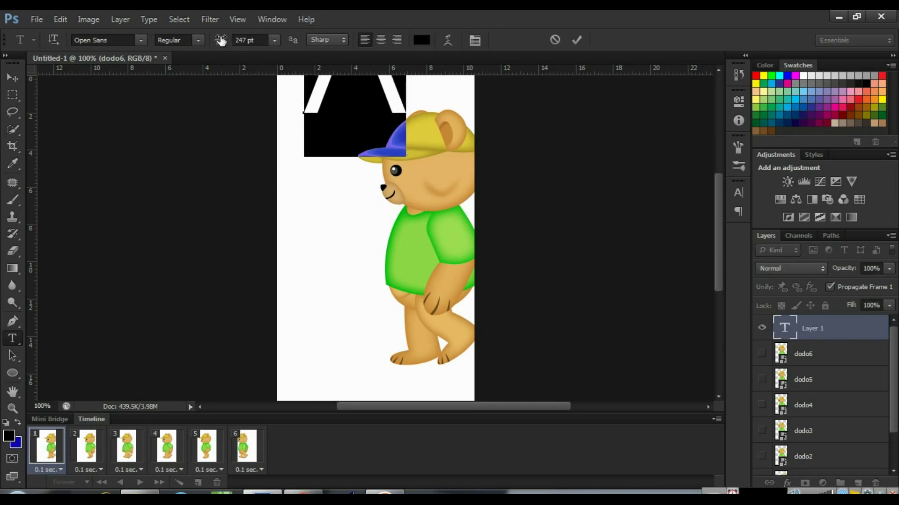
left_click_drag(220, 40, 135, 44)
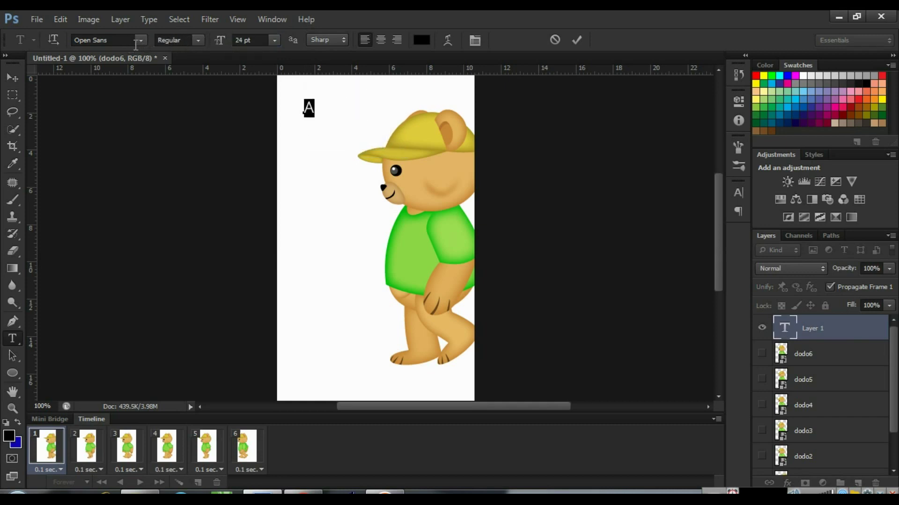
left_click(323, 104)
type("igraphik")
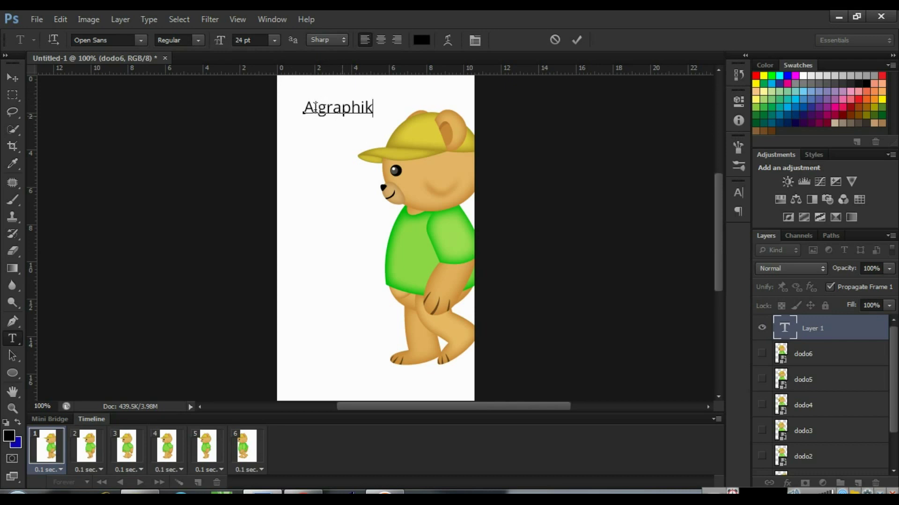
type("nn")
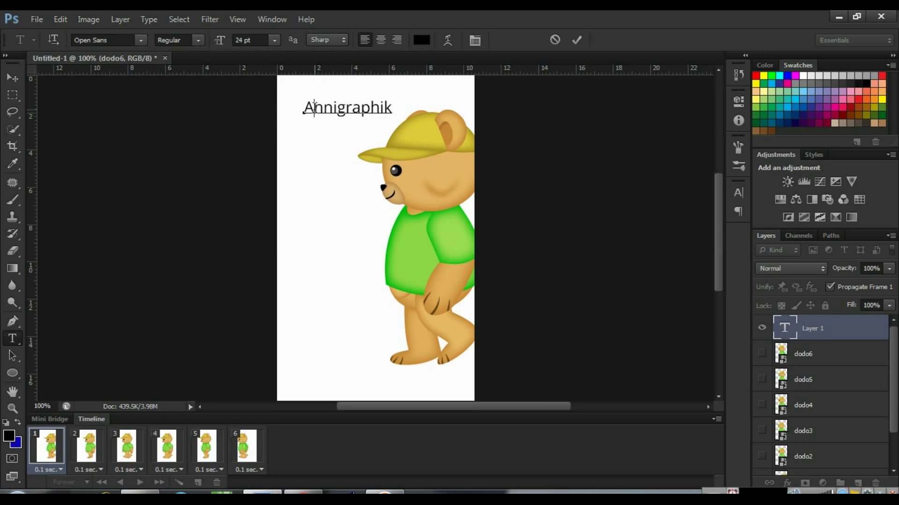
key("BackSpace")
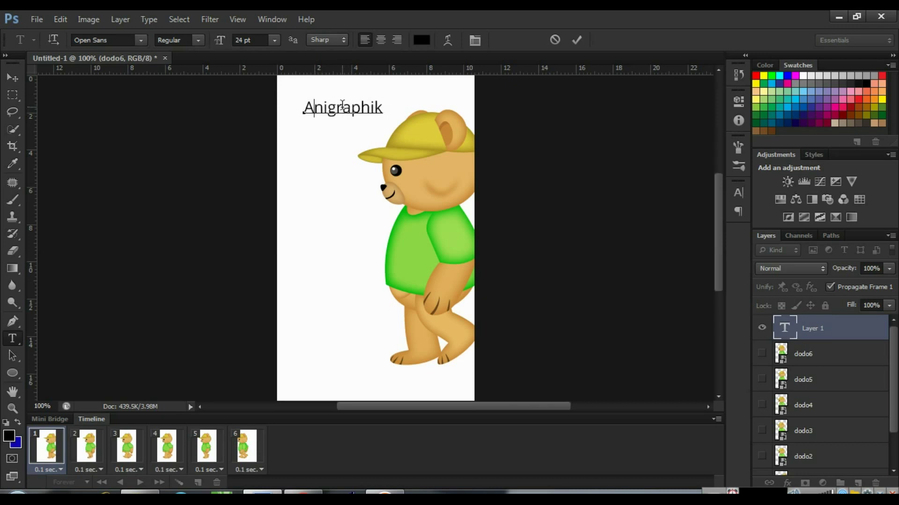